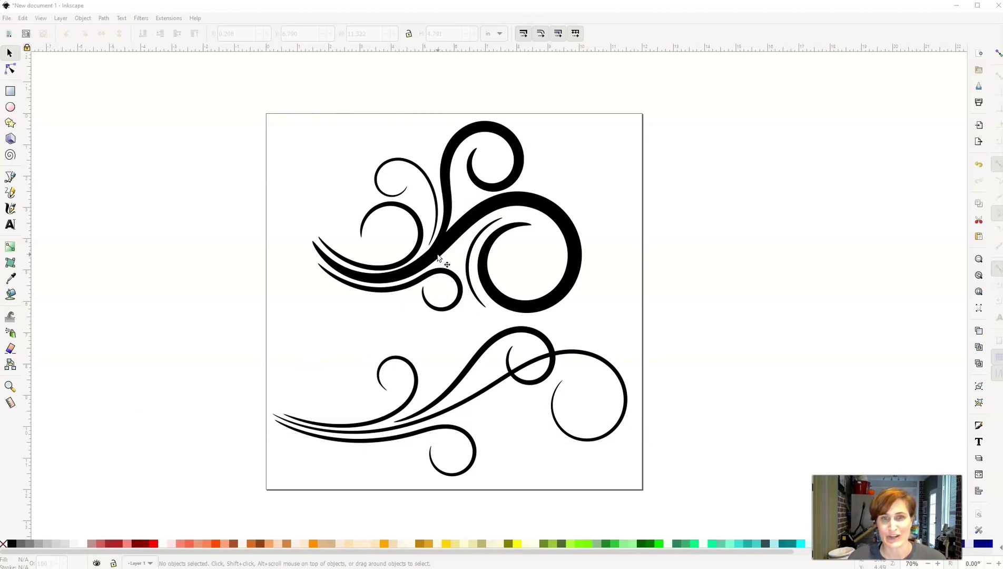
Move both example flourishes off the page to the right and set the Pen tool's shape to Ellipse.
left_click_drag(441, 259, 810, 186)
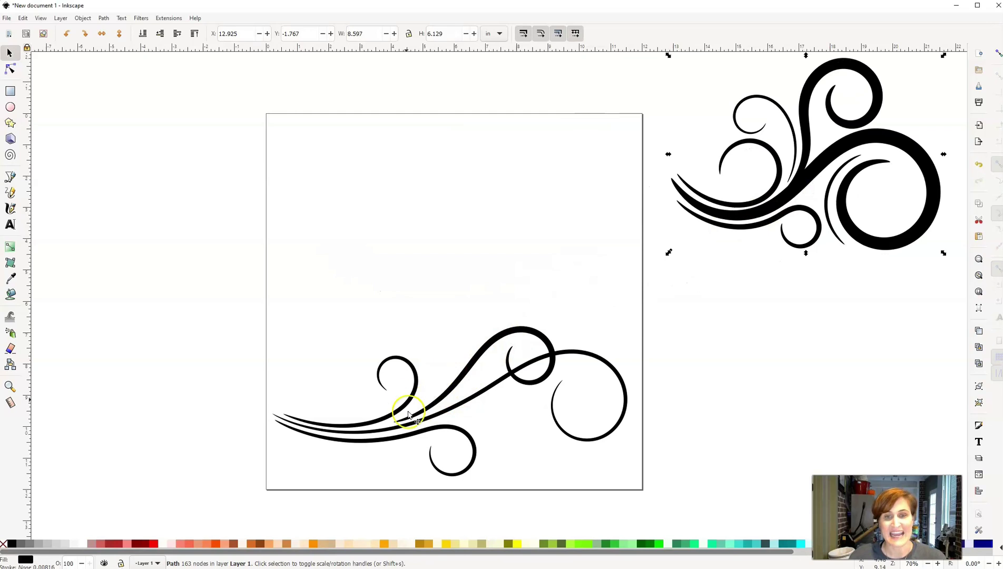
left_click_drag(422, 413, 806, 358)
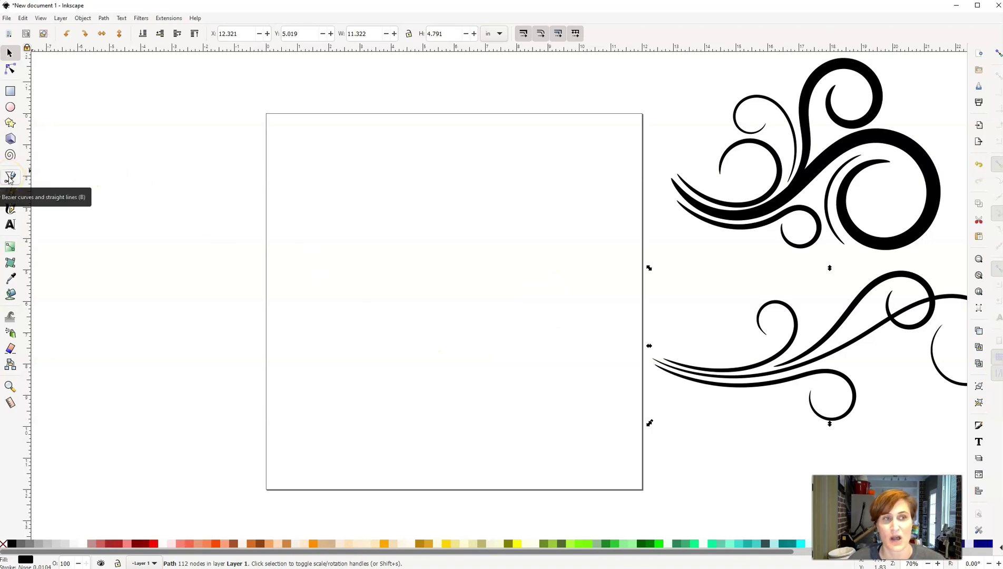
left_click(10, 177)
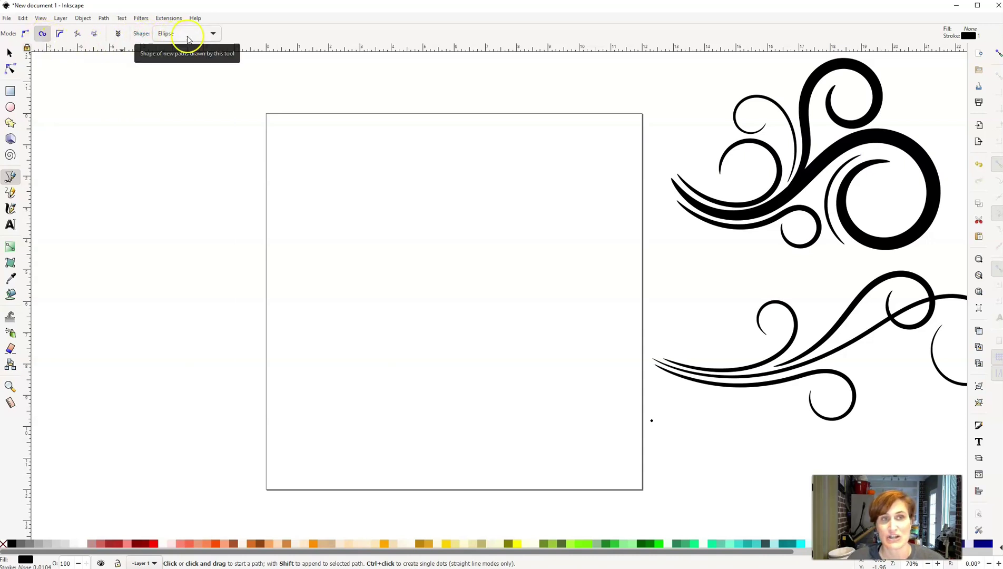
left_click(213, 34)
left_click(172, 37)
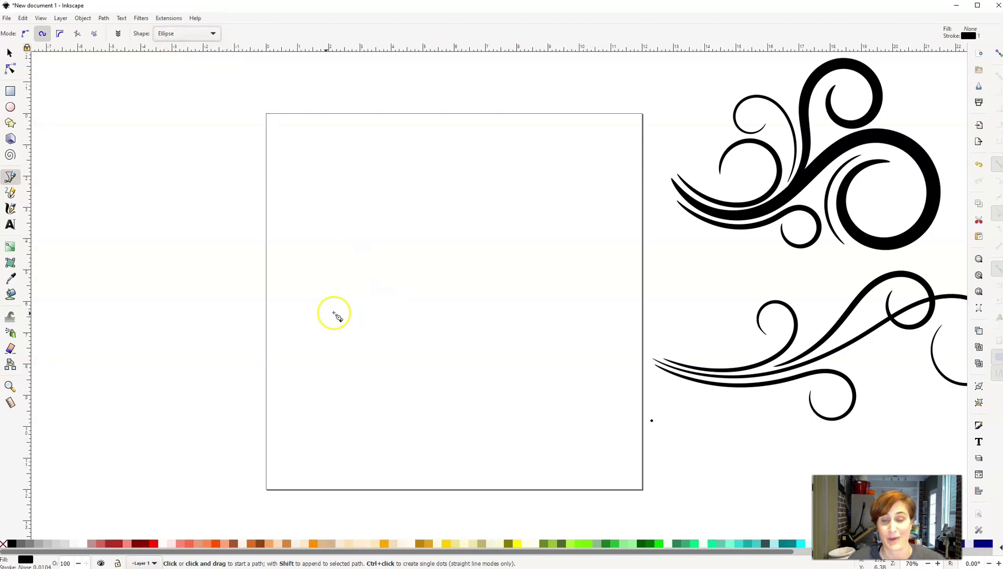
Draw a Spiro curve from the page's left edge, sweeping right and rising into a loop.
left_click(286, 312)
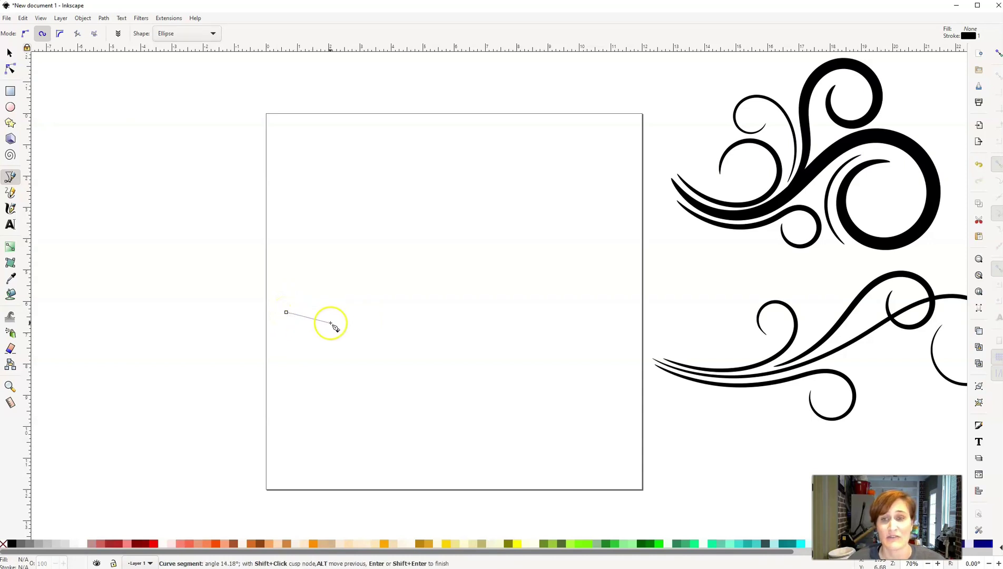
left_click(376, 333)
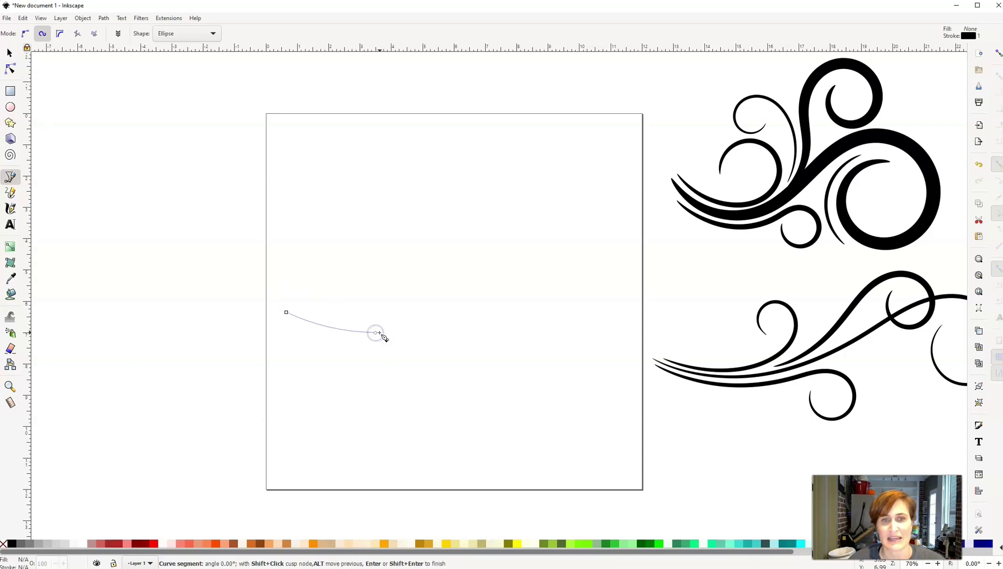
left_click(374, 333)
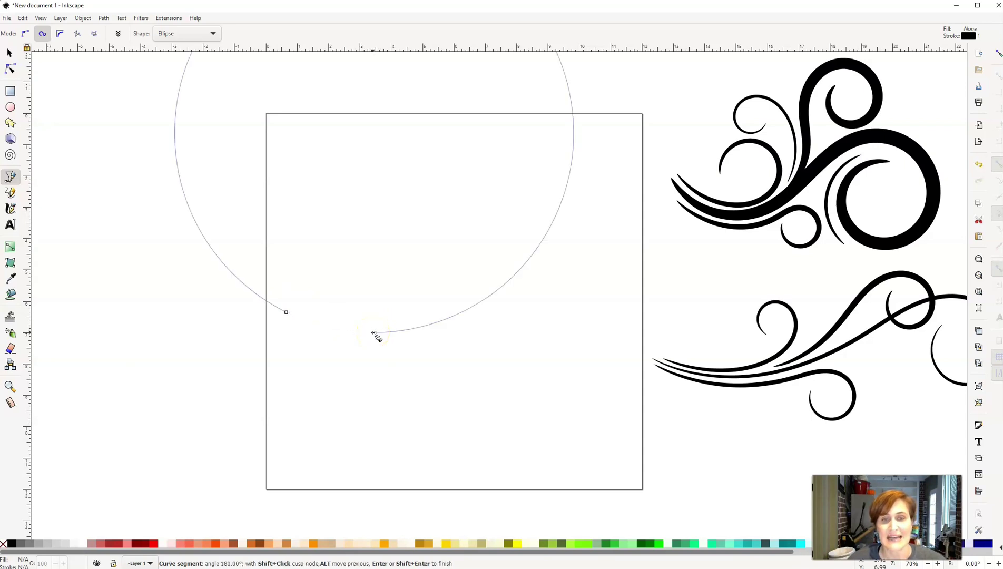
left_click_drag(378, 335, 435, 337)
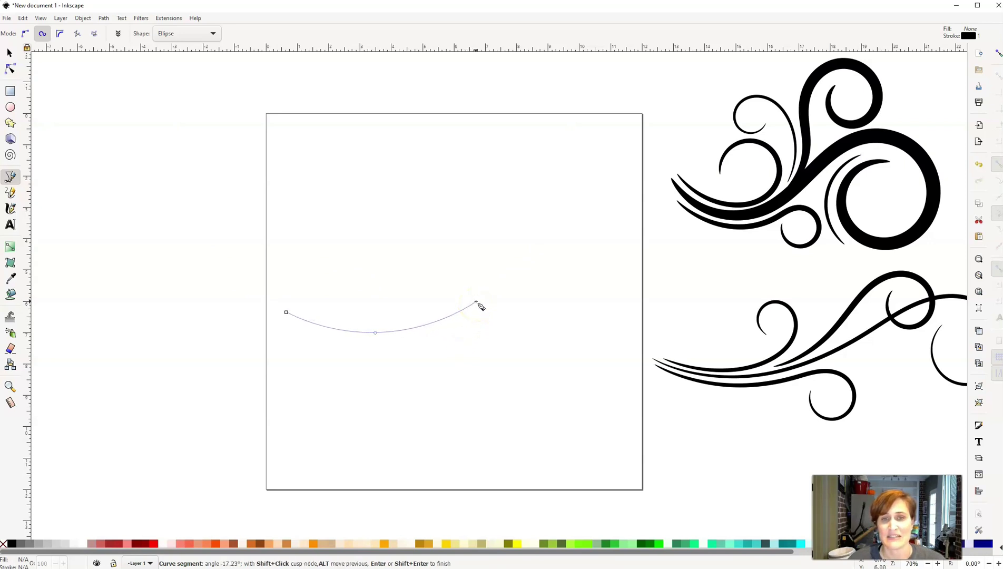
left_click_drag(477, 303, 541, 280)
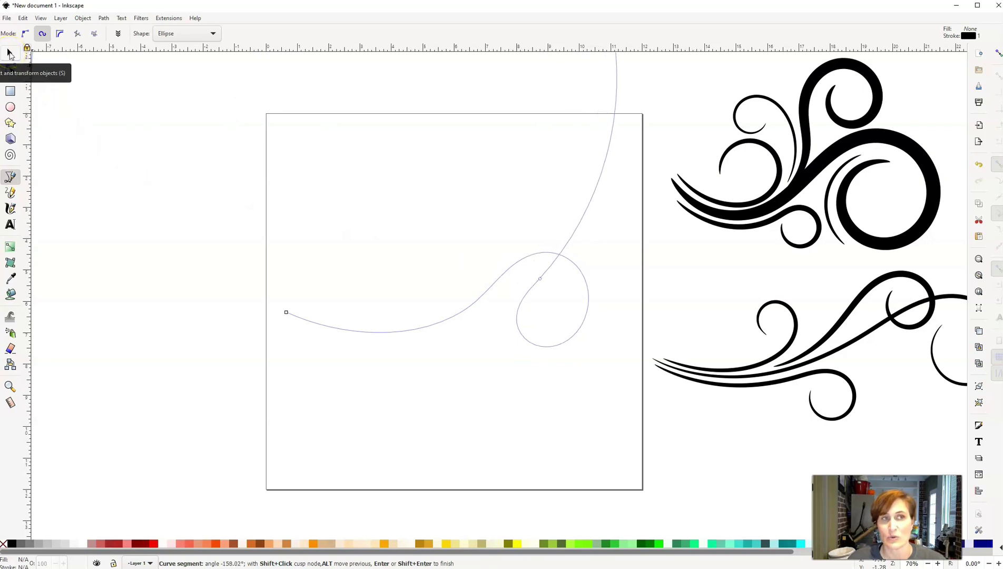
Finish the curve, nudge its middle node, and drag the left-end width knot to make the stroke thick.
left_click(9, 53)
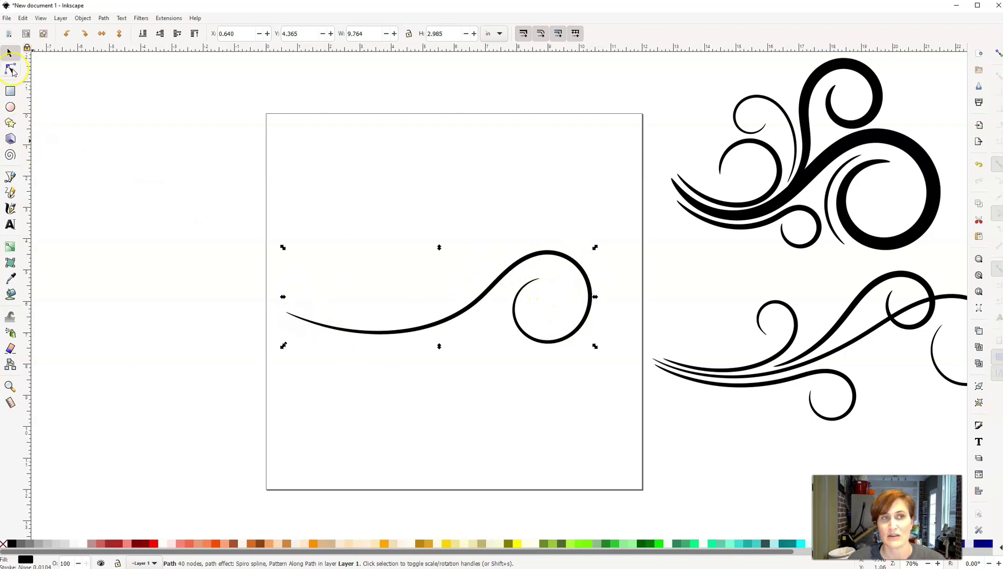
left_click(11, 69)
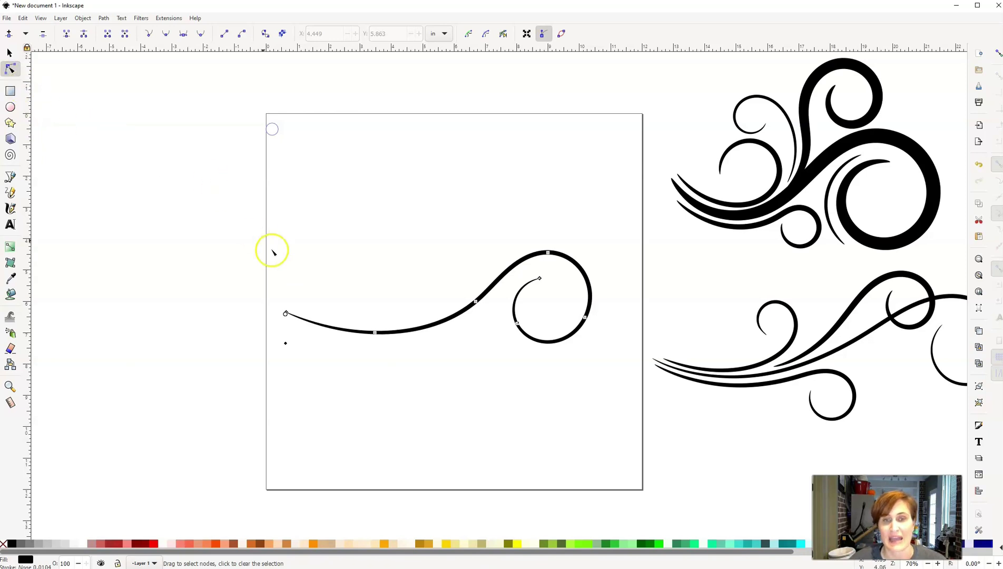
left_click_drag(375, 334, 374, 335)
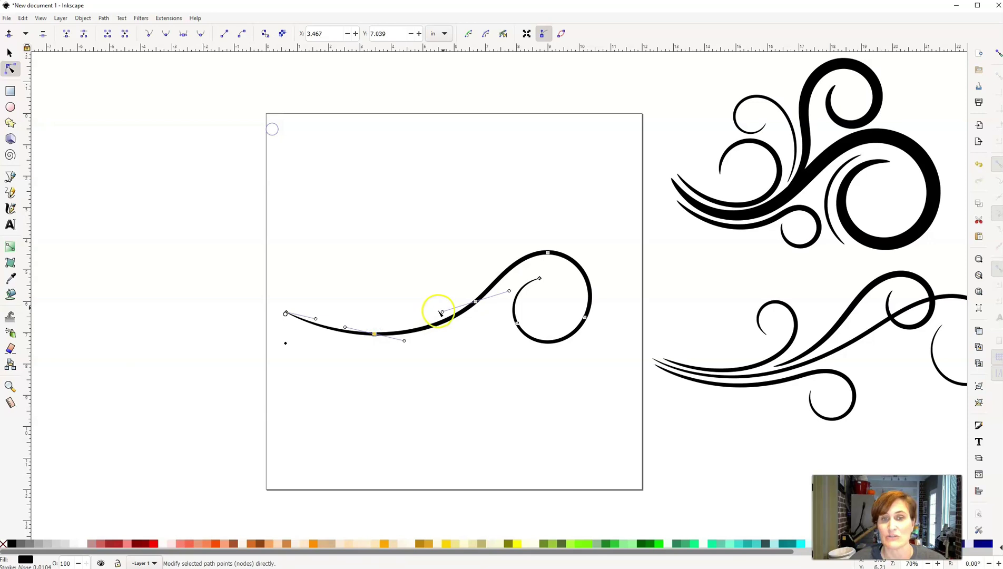
left_click(548, 254)
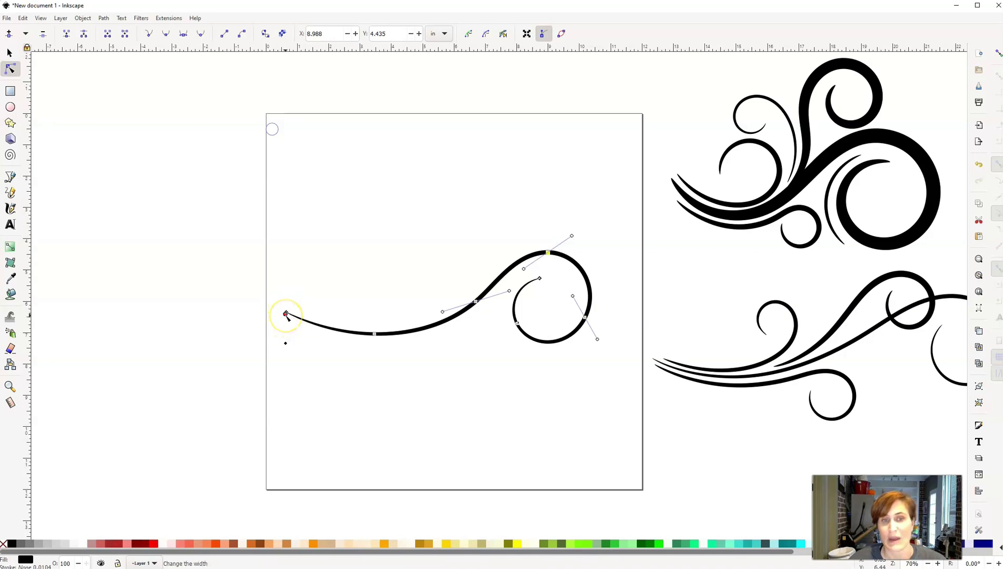
left_click_drag(286, 317, 286, 313)
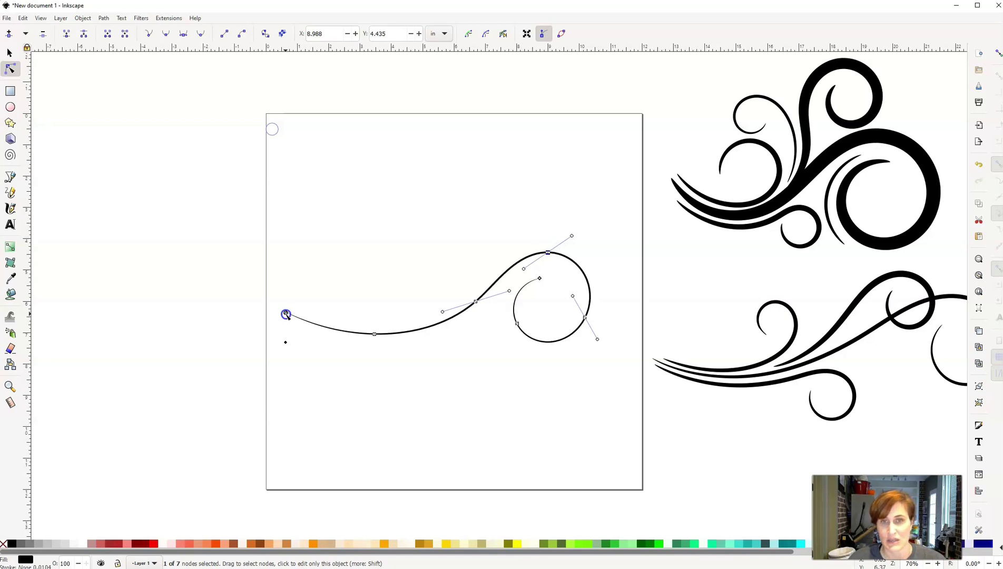
left_click_drag(285, 314, 286, 319)
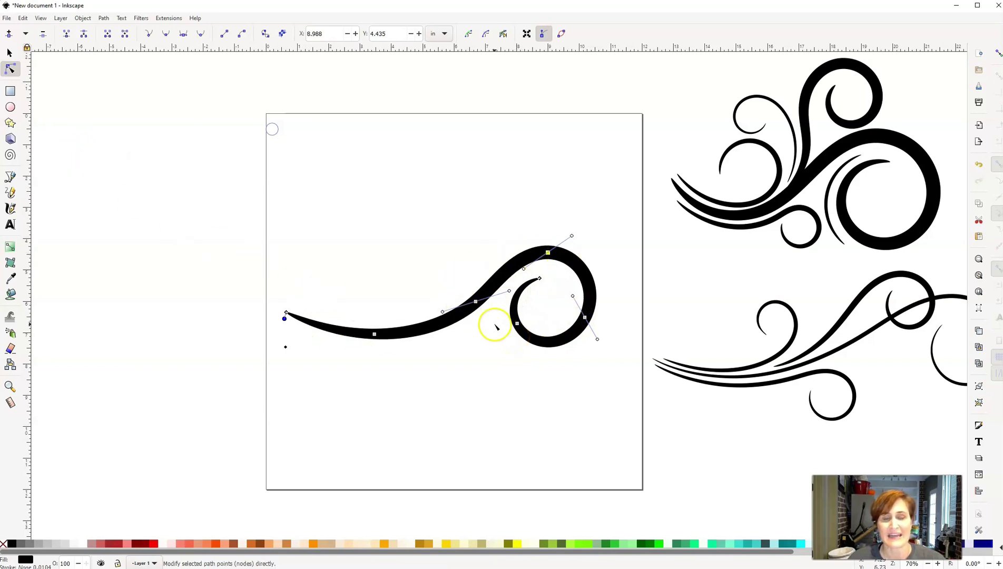
Draw a second Spiro curve from the swirl's left tip that loops up above its middle.
left_click(10, 177)
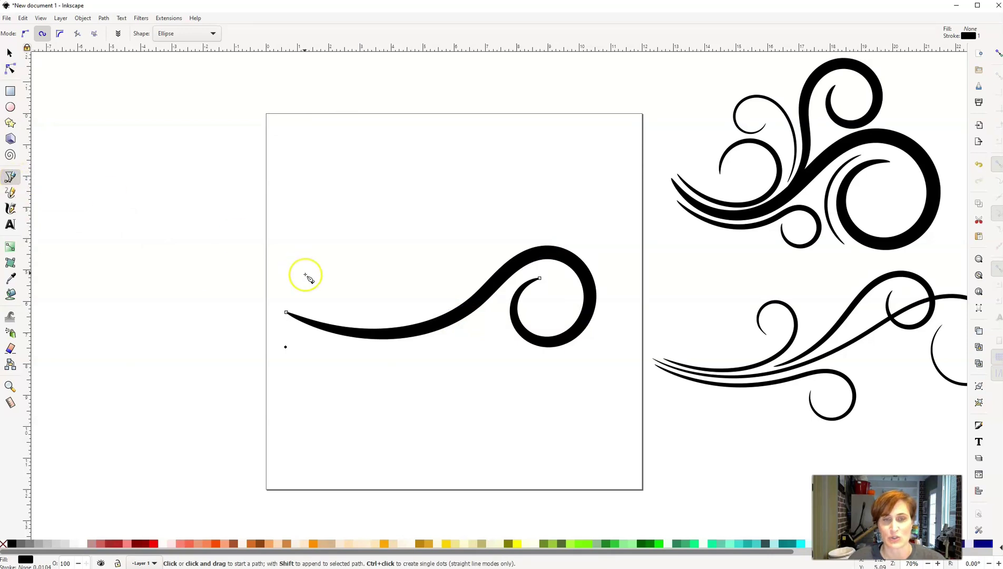
left_click(290, 306)
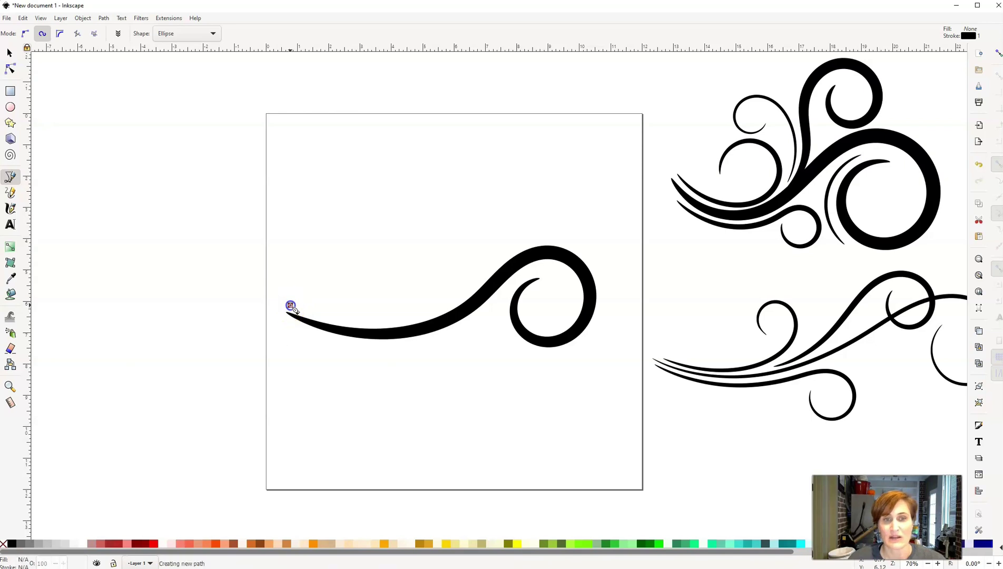
left_click(374, 322)
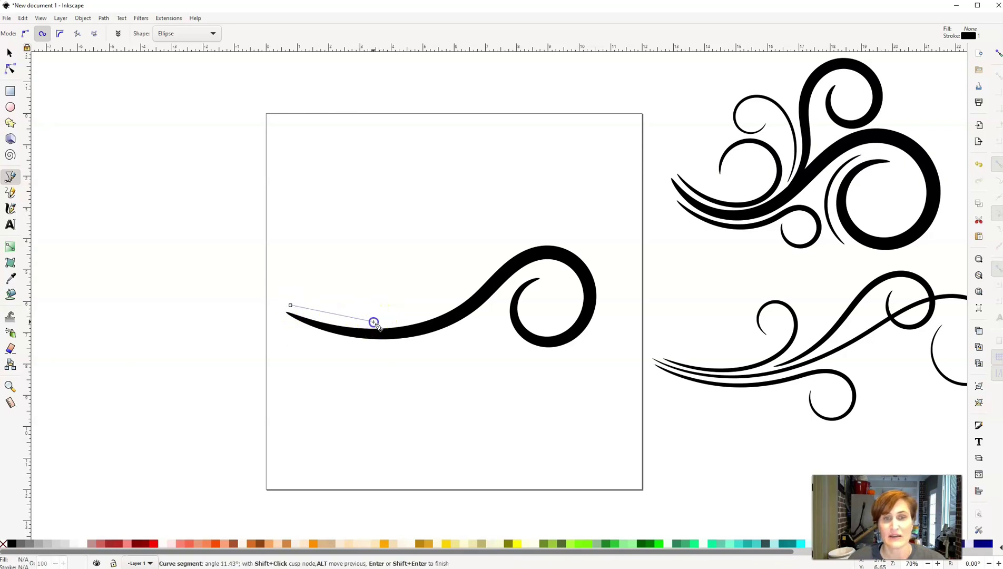
left_click(432, 309)
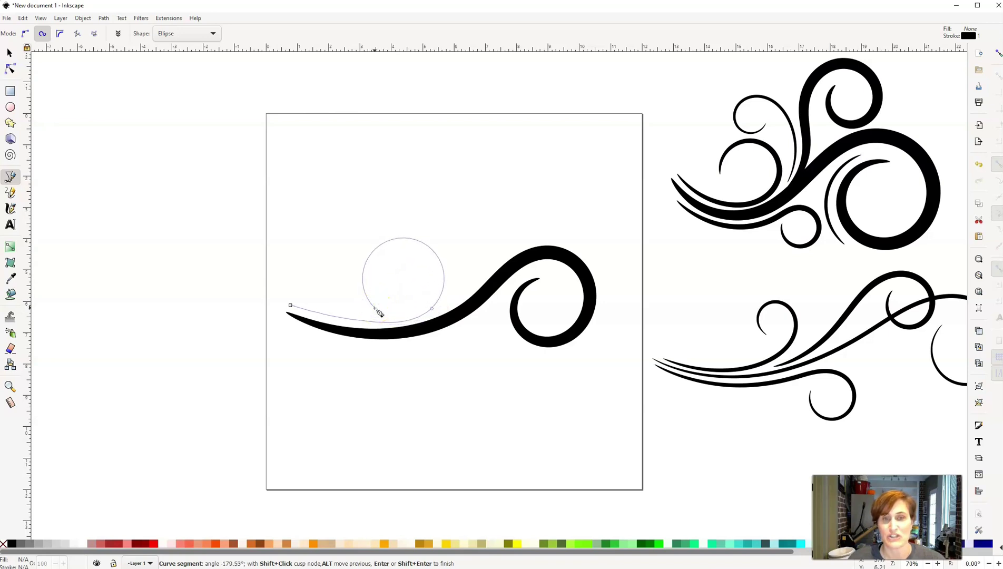
left_click(375, 309)
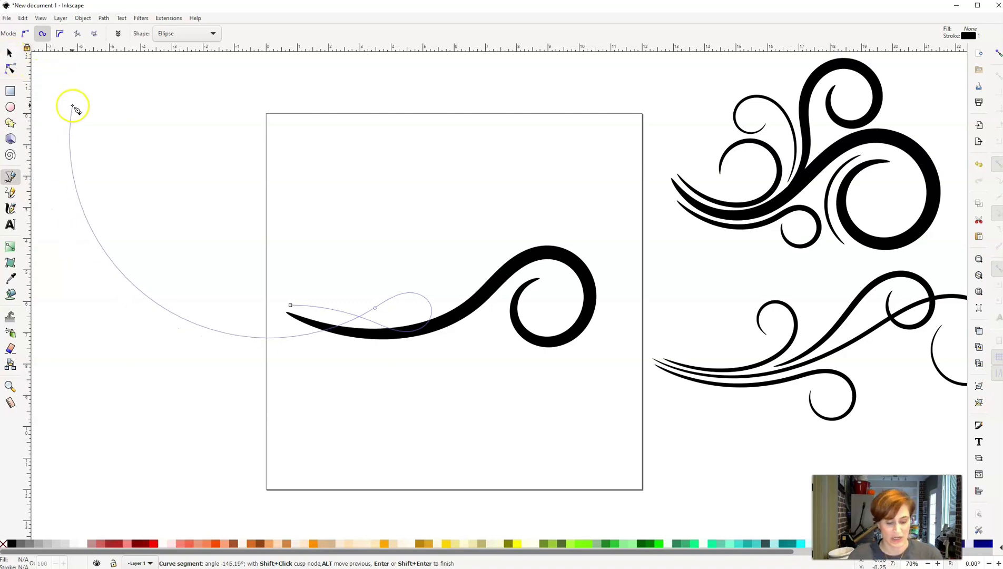
key("s")
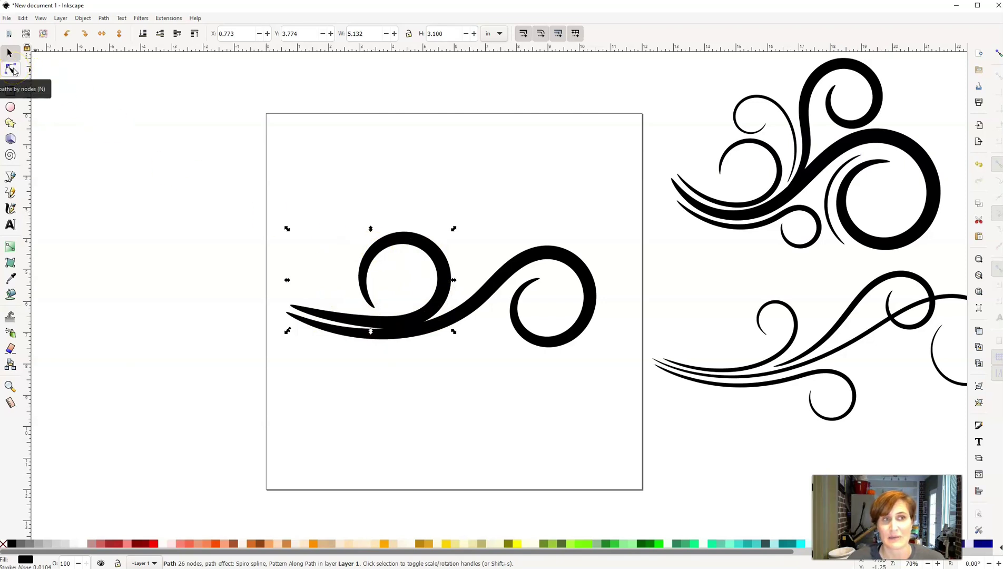
Reshape the second stroke's nodes, raising and enlarging its loop and lifting the left tip slightly.
left_click(11, 70)
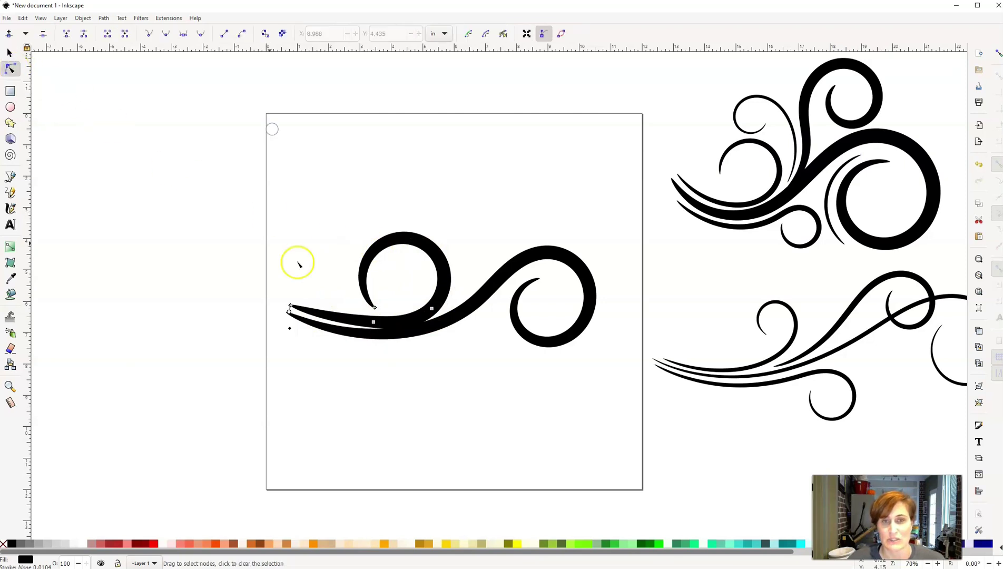
left_click_drag(431, 308, 434, 296)
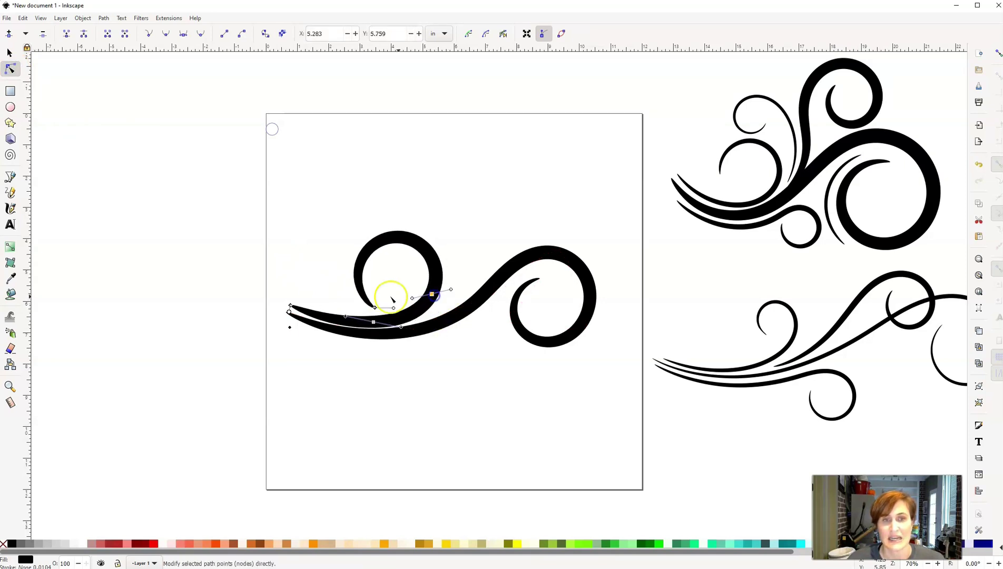
left_click(290, 305)
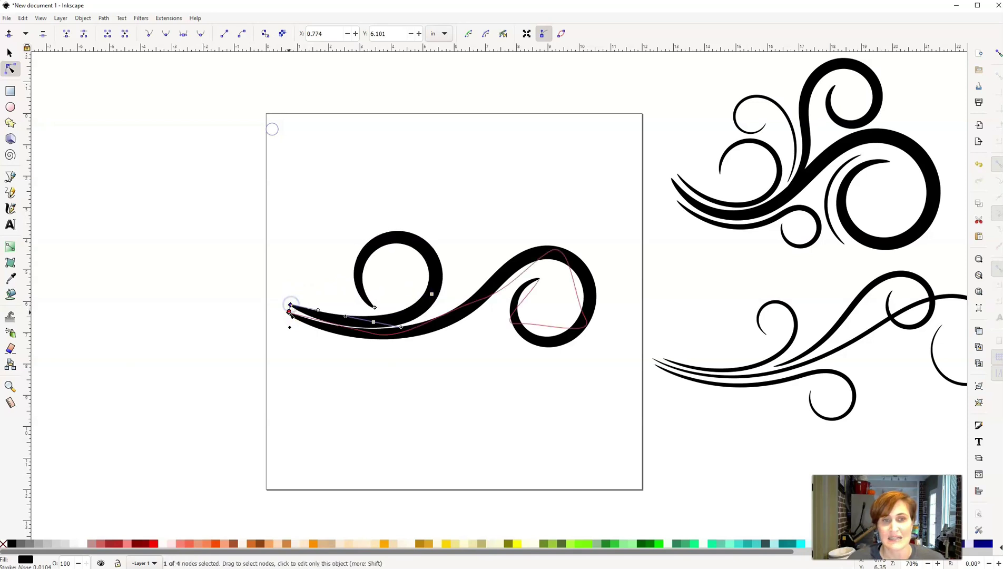
left_click_drag(289, 312, 290, 308)
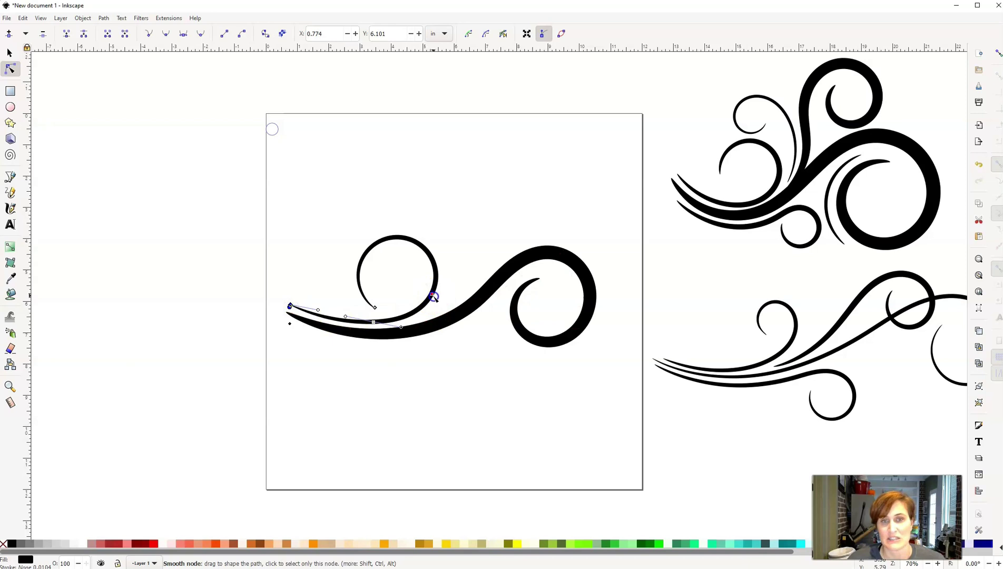
left_click_drag(434, 298, 434, 296)
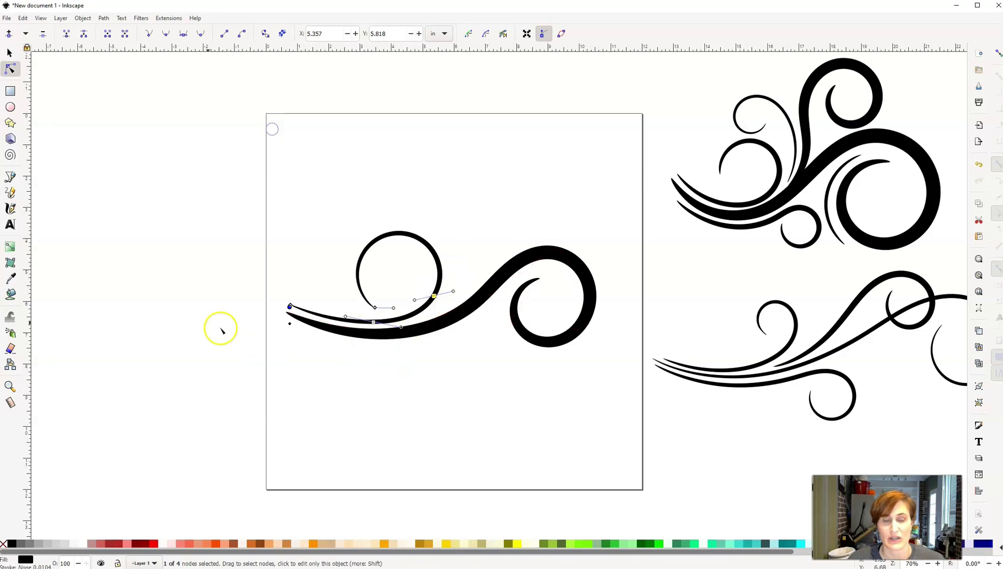
Draw a third Spiro stroke rising from the swoosh's middle into a small top loop and finish it.
left_click(11, 178)
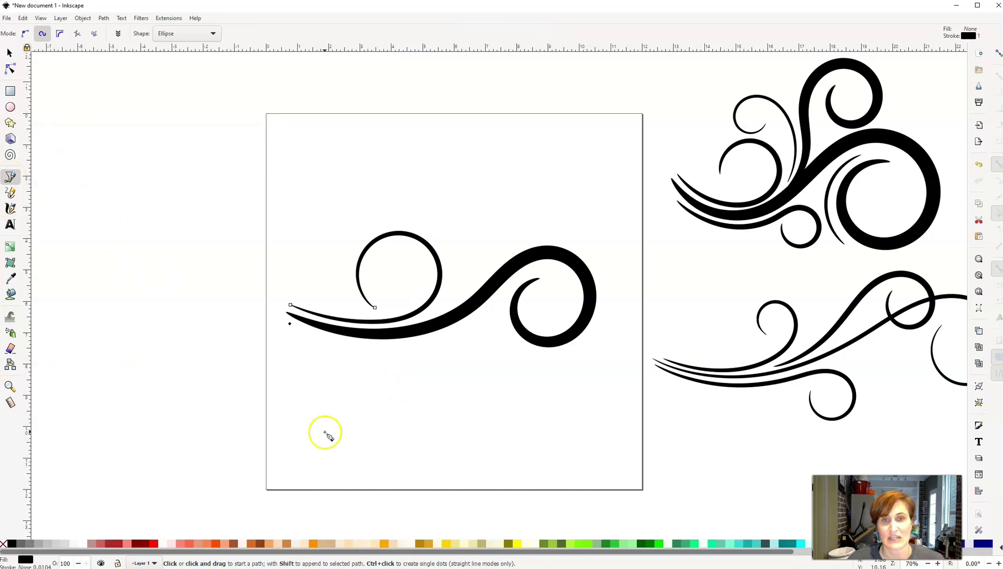
left_click(439, 307)
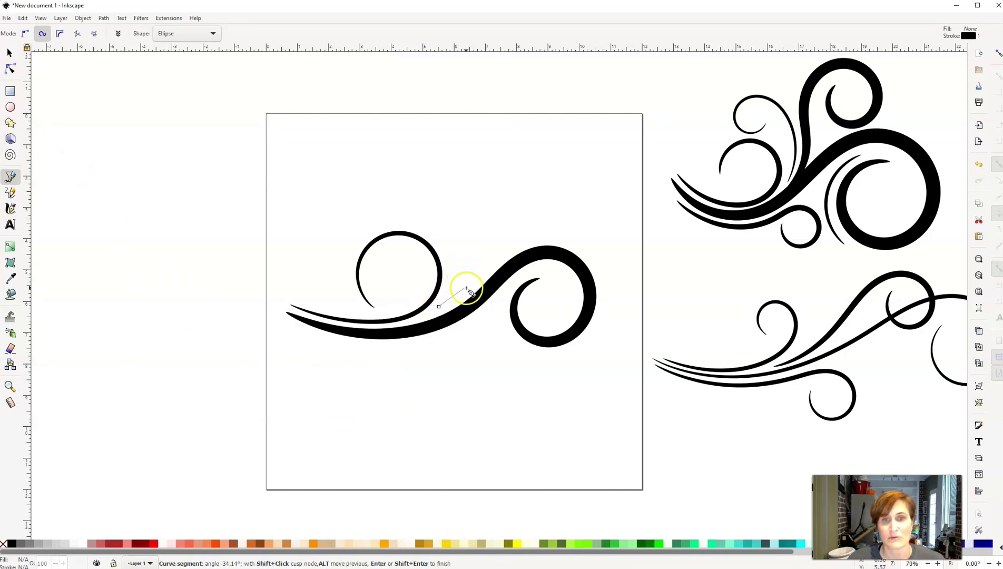
left_click(466, 285)
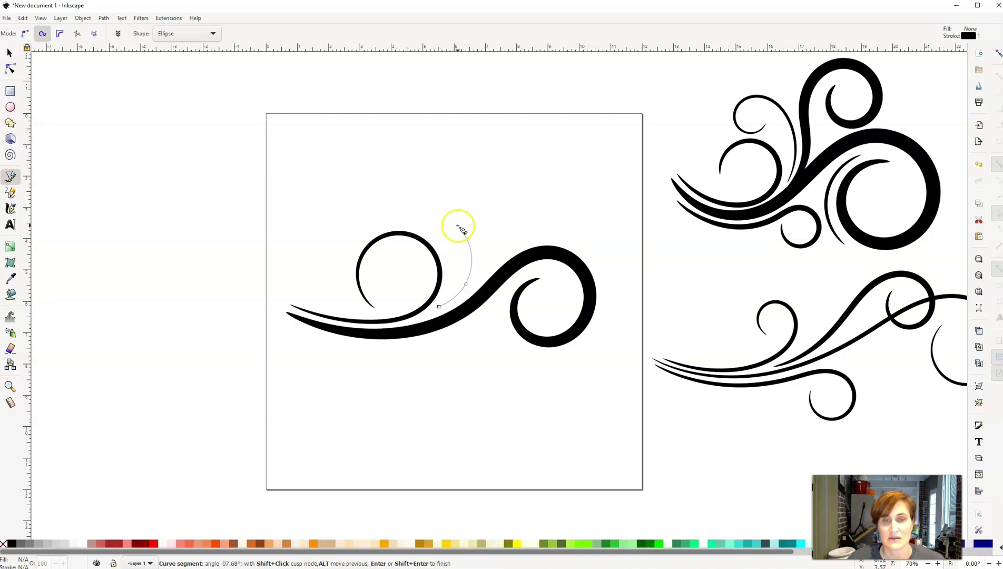
left_click(474, 225)
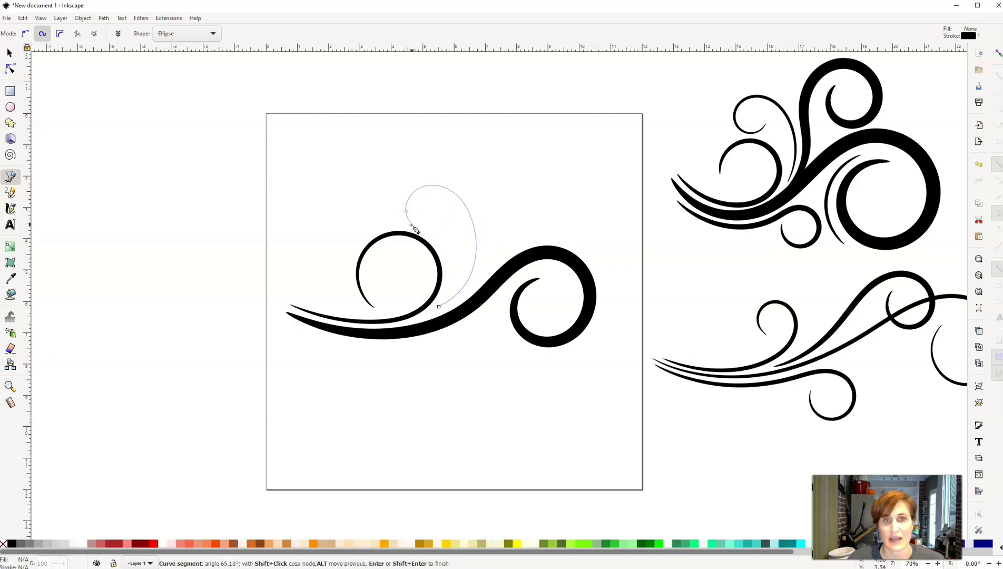
left_click(444, 220)
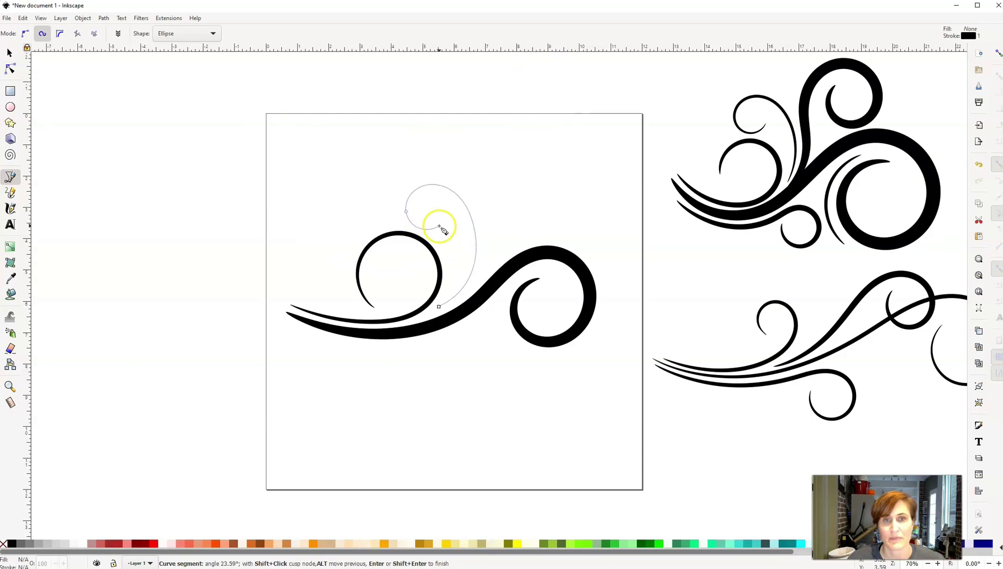
left_click(440, 226)
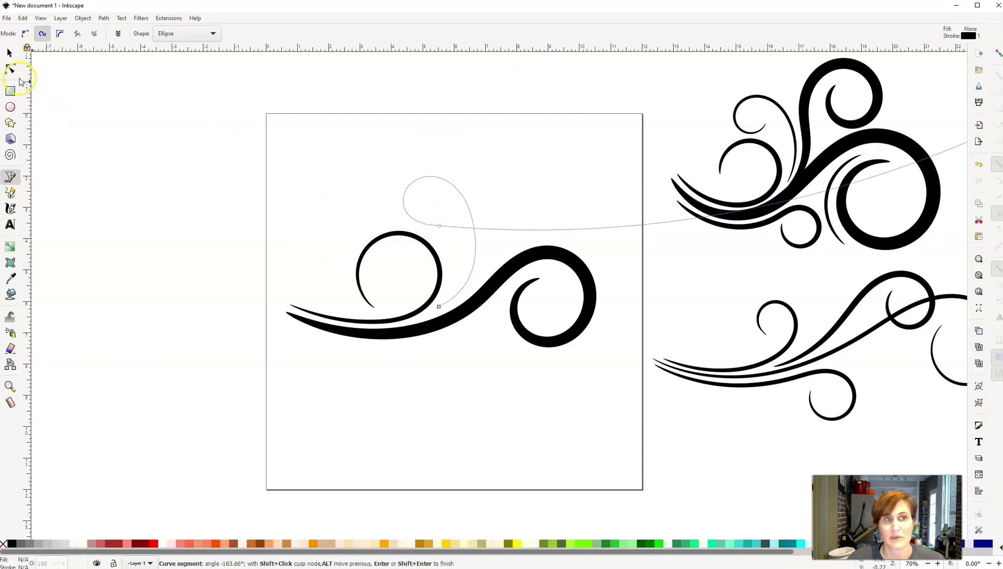
left_click(11, 54)
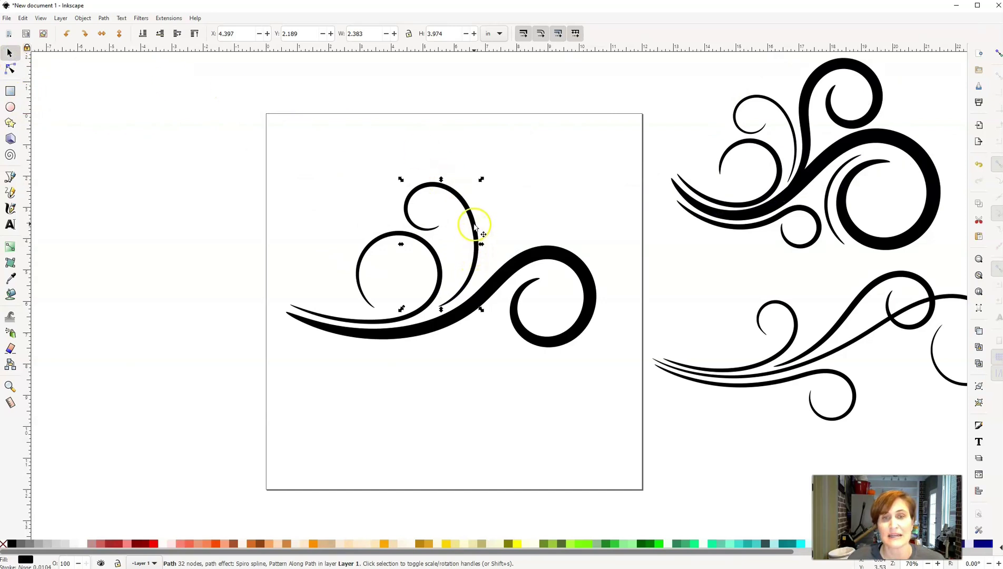
Rotate the new curl to lean right and drag its width knot to thicken the stroke.
left_click(475, 226)
left_click_drag(481, 180, 494, 232)
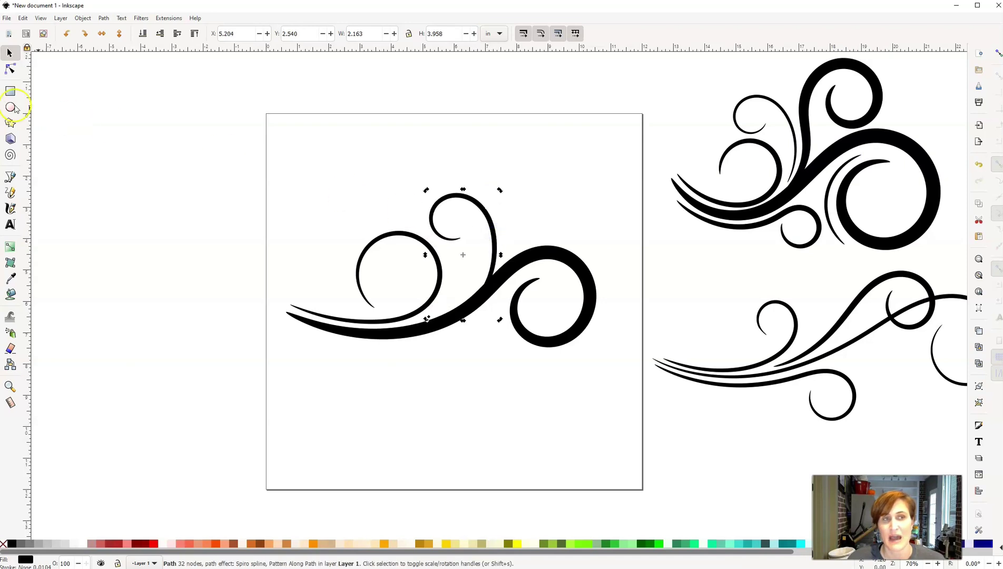
left_click(11, 70)
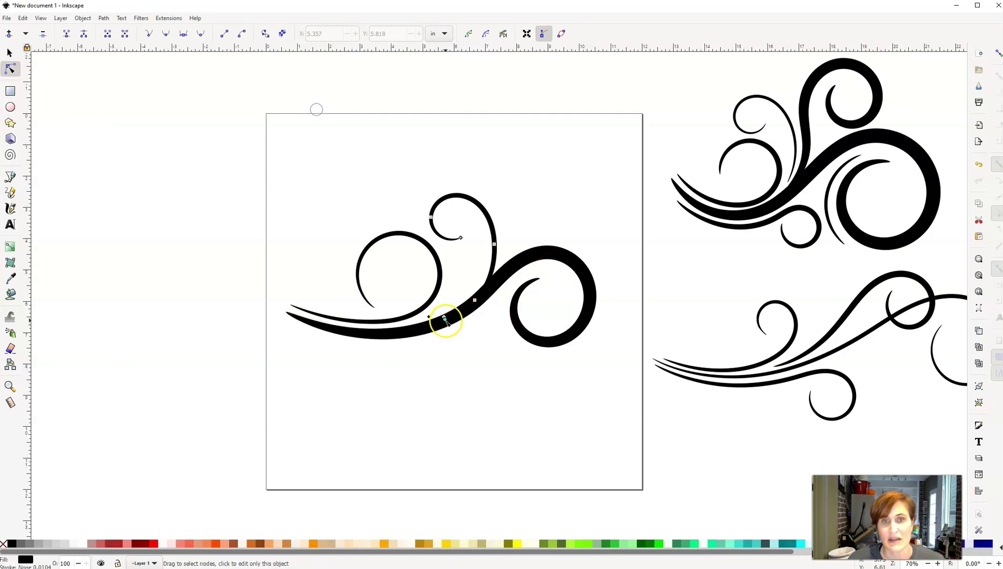
left_click_drag(446, 322, 446, 323)
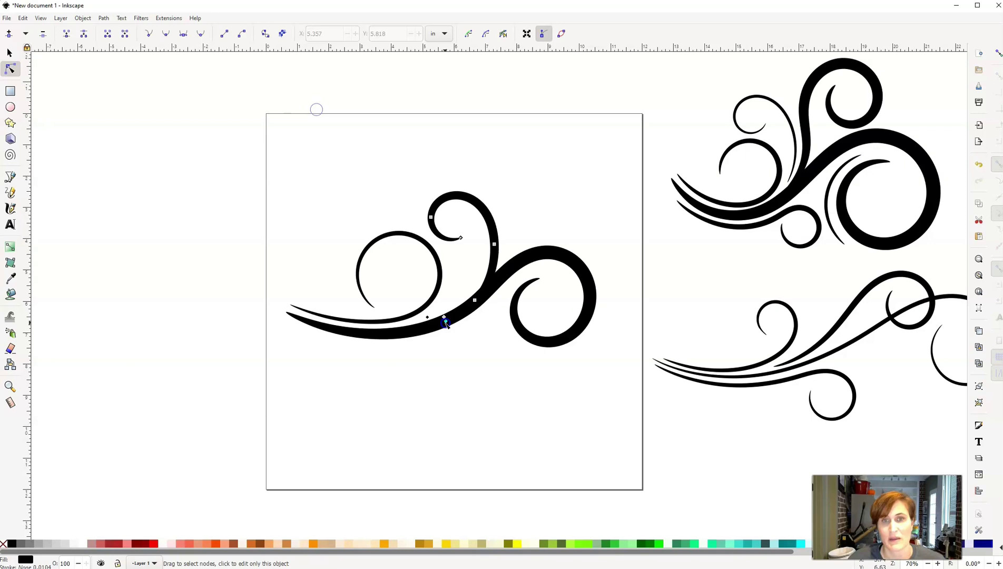
left_click_drag(445, 322, 446, 323)
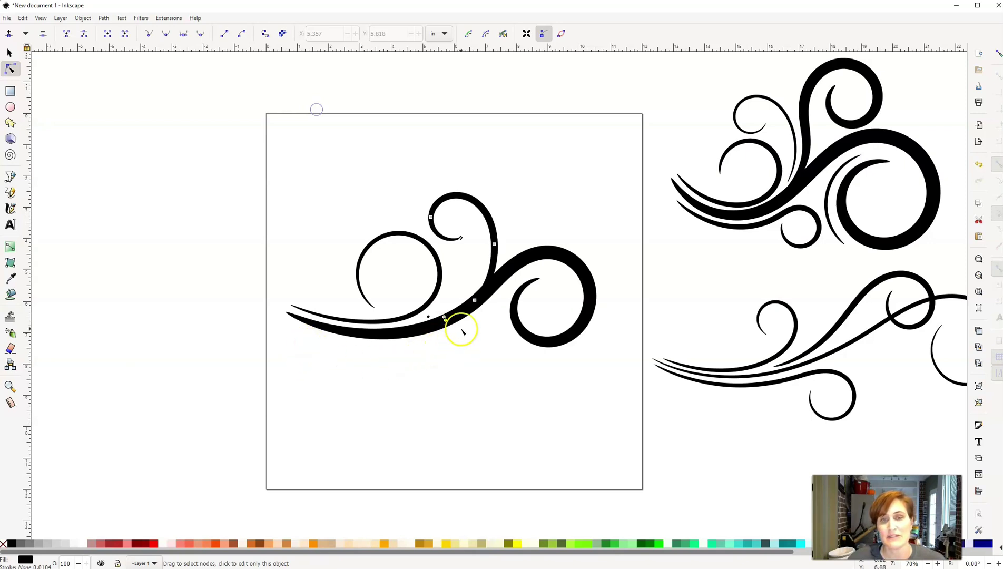
left_click(10, 177)
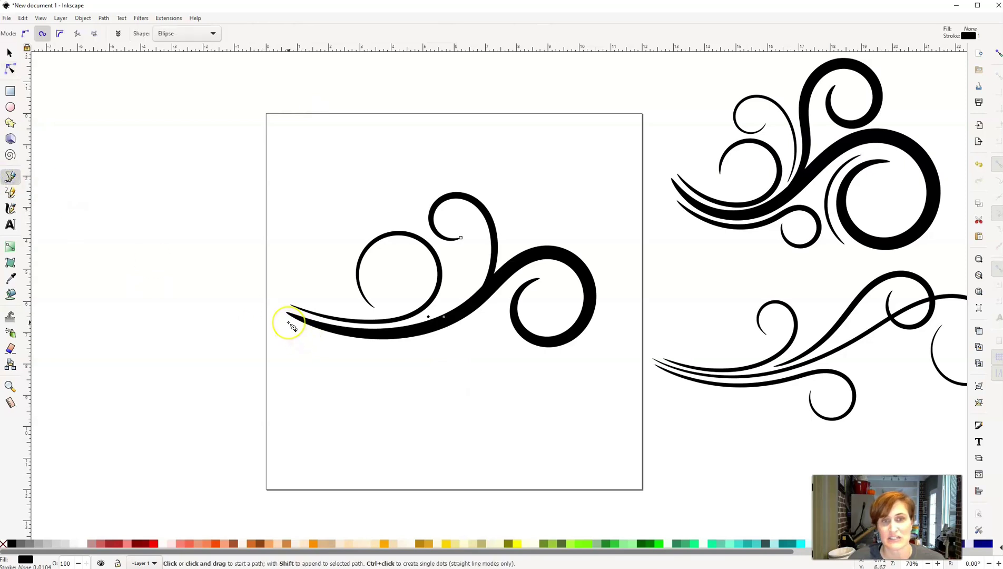
Draw a fourth Spiro stroke beneath the swoosh from its left end, curling into a loop below.
left_click(288, 322)
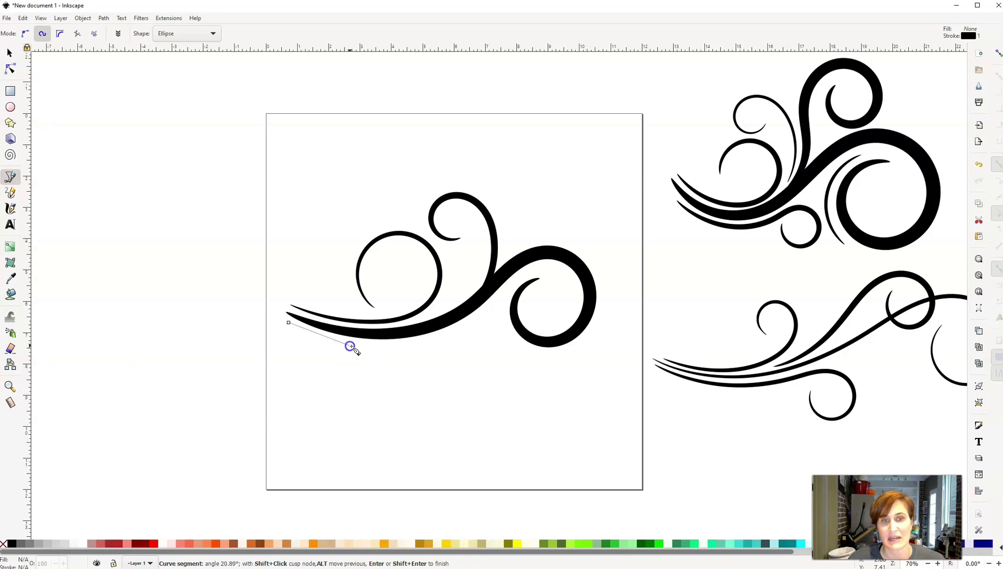
left_click(418, 345)
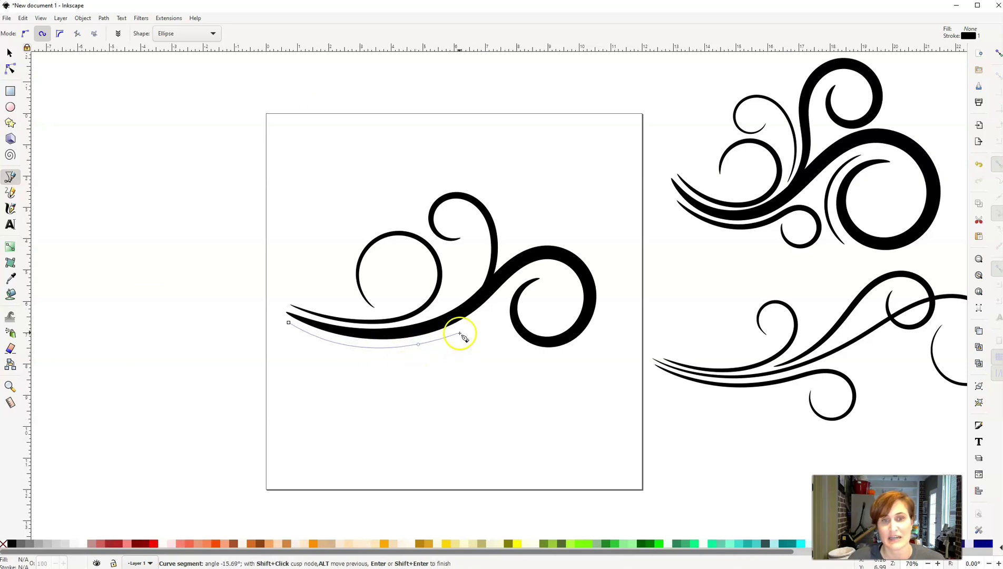
left_click(460, 331)
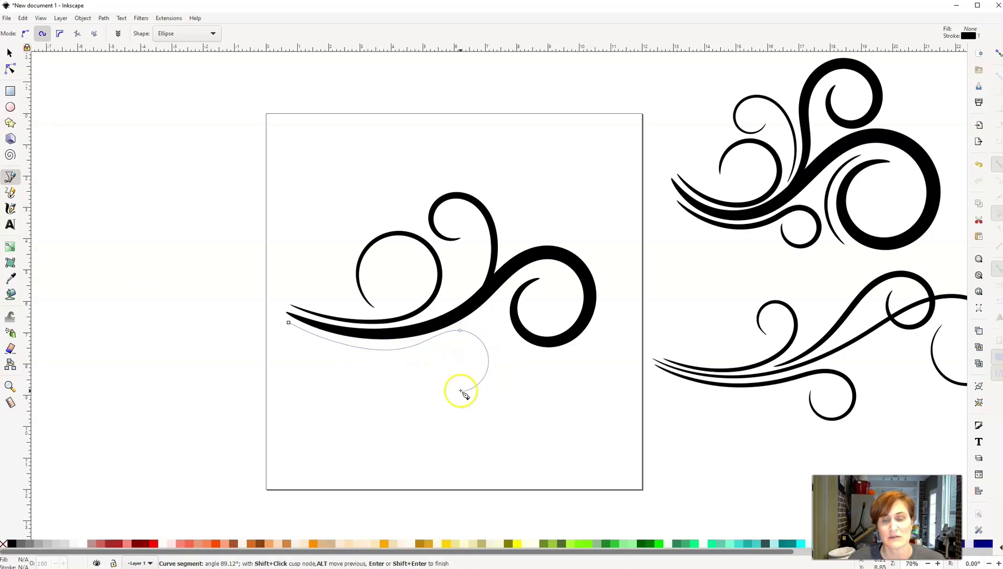
left_click(452, 371)
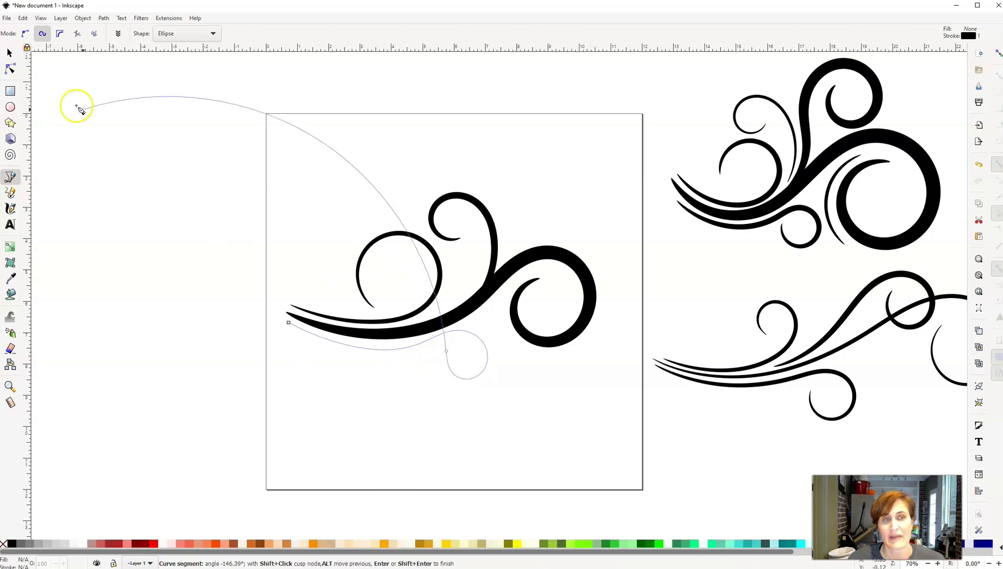
left_click(10, 54)
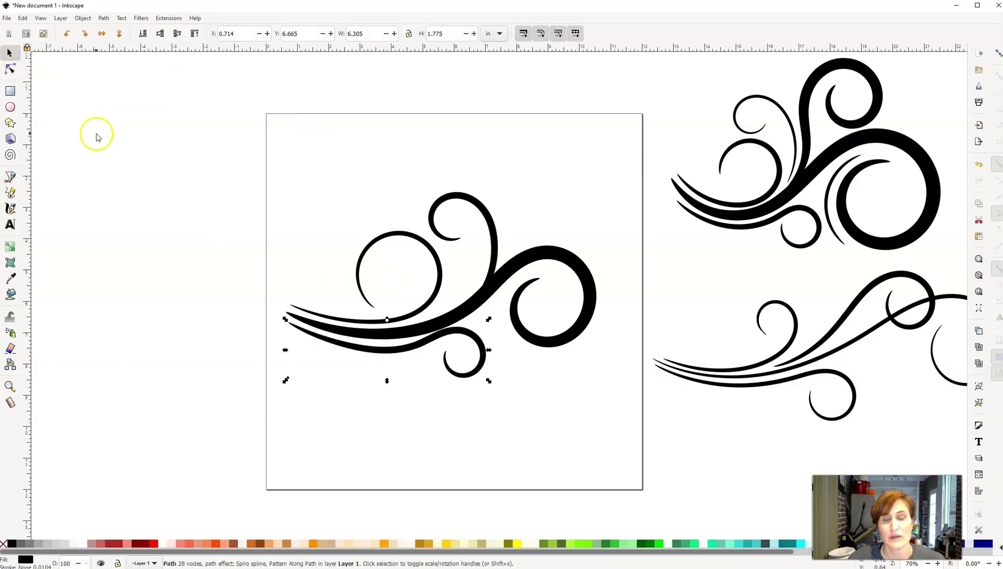
Thin the lower stroke's width and adjust its nodes to refine the curve and loop.
left_click(10, 70)
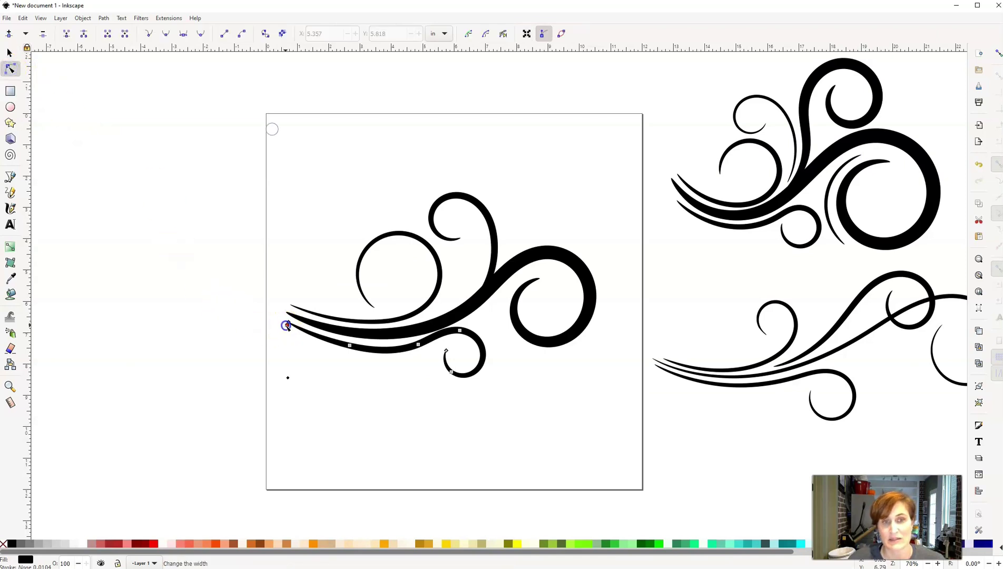
left_click_drag(287, 326, 285, 325)
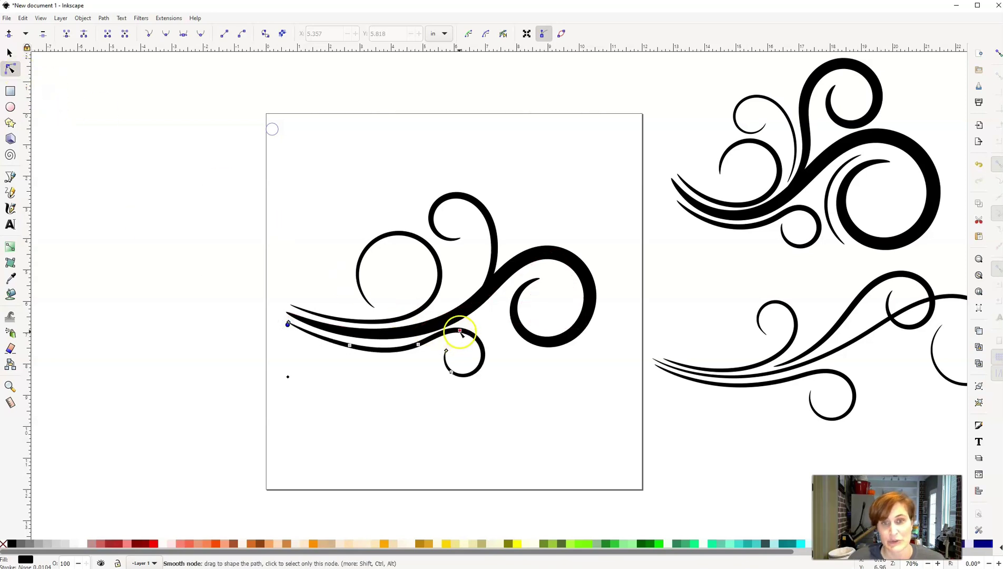
left_click_drag(460, 331, 424, 347)
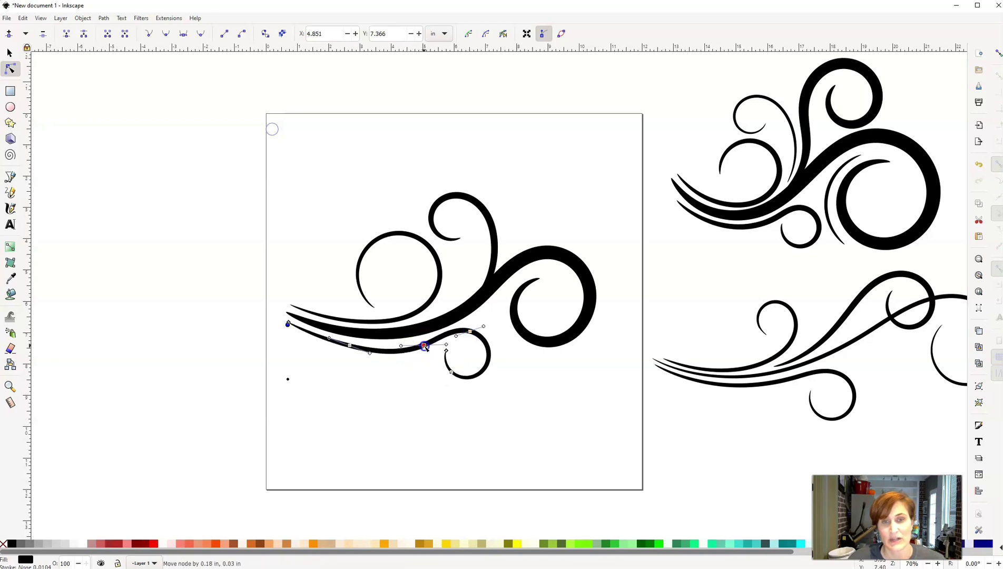
left_click(353, 348)
left_click_drag(350, 346, 335, 346)
left_click_drag(425, 346, 430, 343)
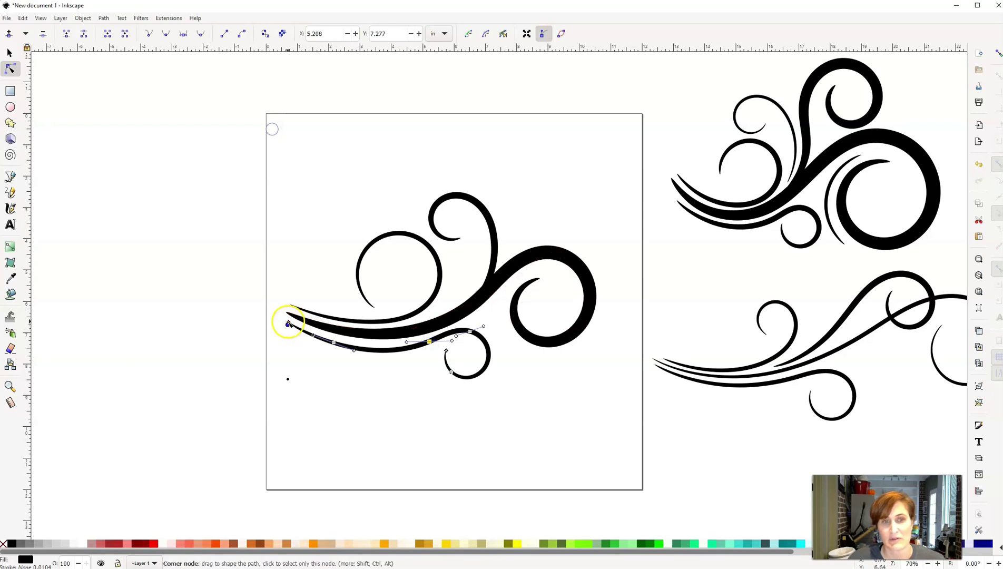
left_click_drag(288, 323, 287, 322)
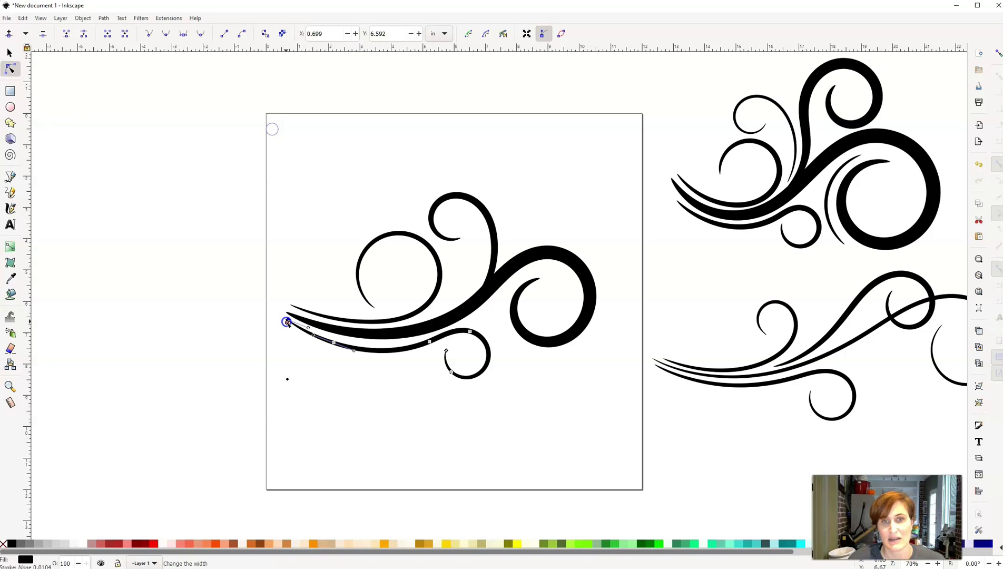
left_click_drag(288, 322, 288, 321)
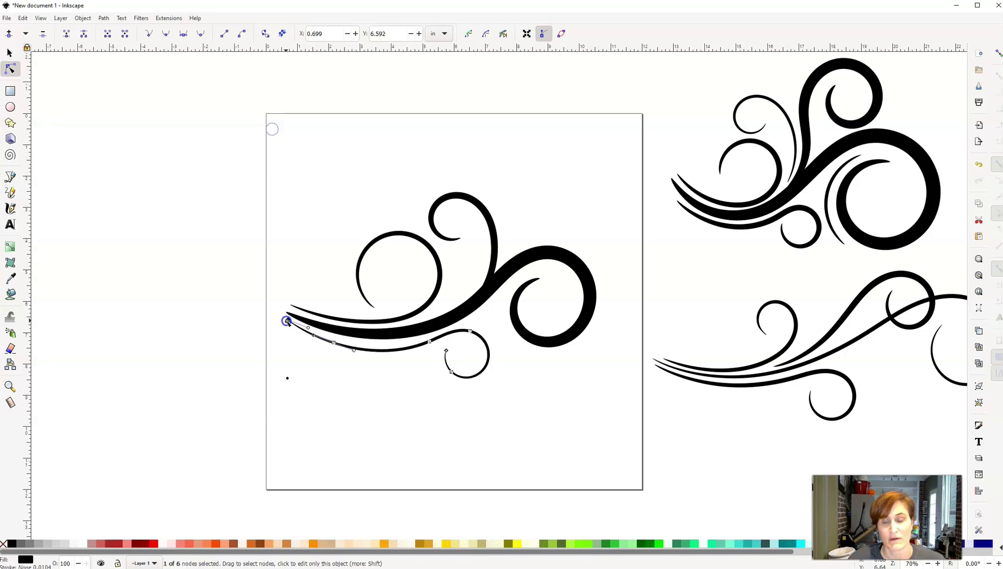
left_click_drag(430, 341, 431, 341)
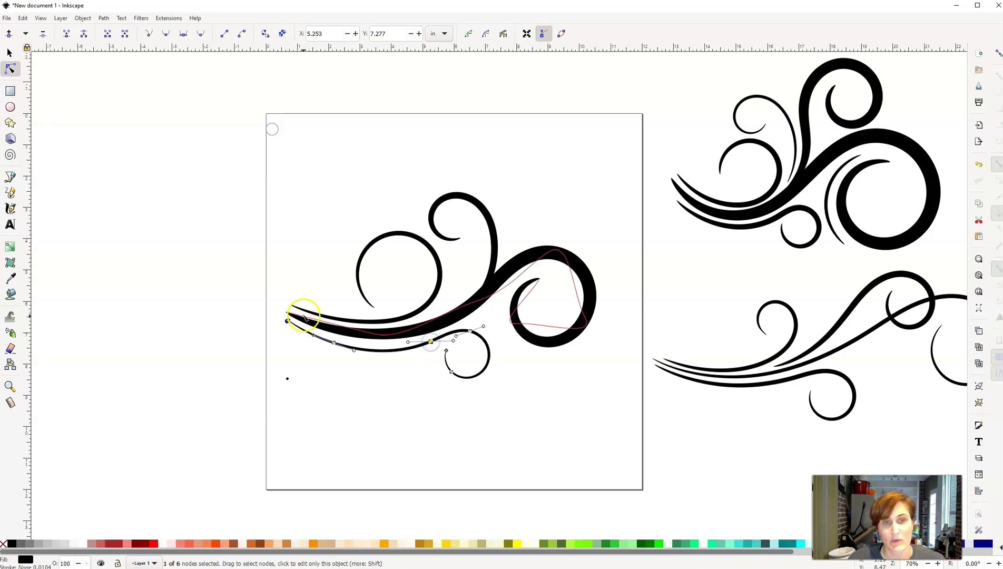
Lower the upper stroke's end point and shift the lower swash's node right to enlarge its loop.
left_click(304, 313)
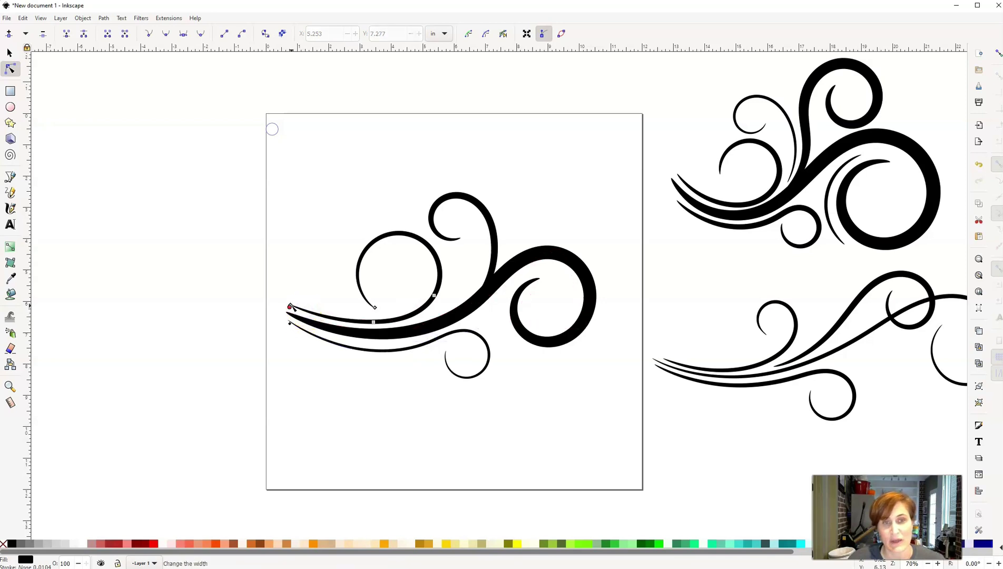
left_click_drag(290, 306, 292, 309)
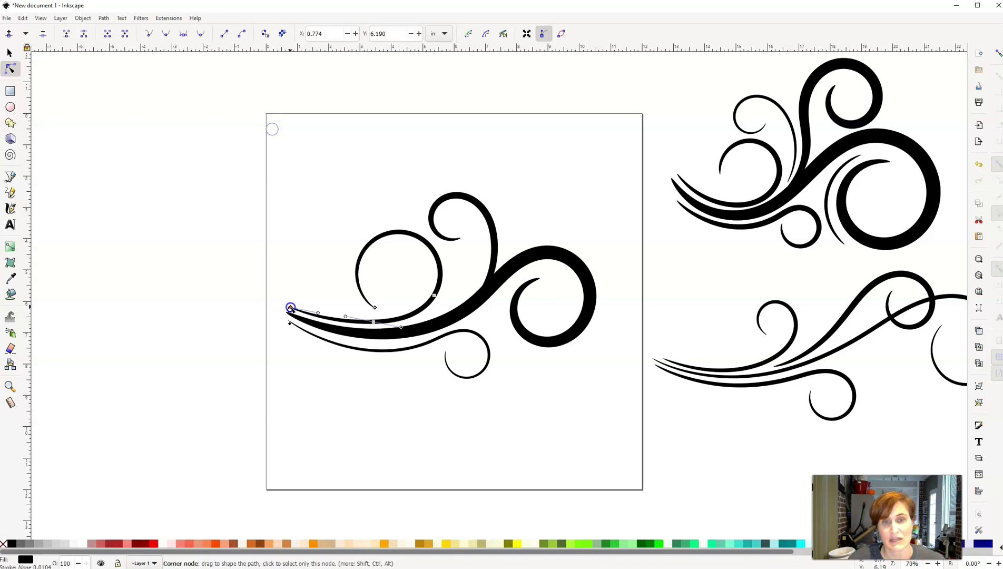
left_click(404, 354)
left_click_drag(431, 342, 484, 329)
left_click(470, 331)
left_click(12, 178)
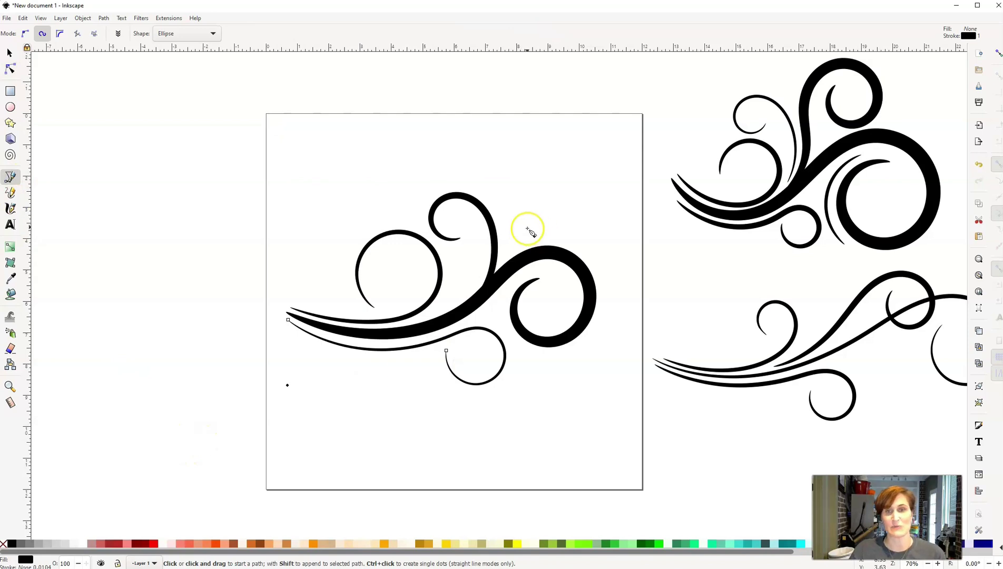
Draw a new Spiro curl rising from the thick stroke and hooking back down at its top.
left_click(511, 263)
left_click(534, 194)
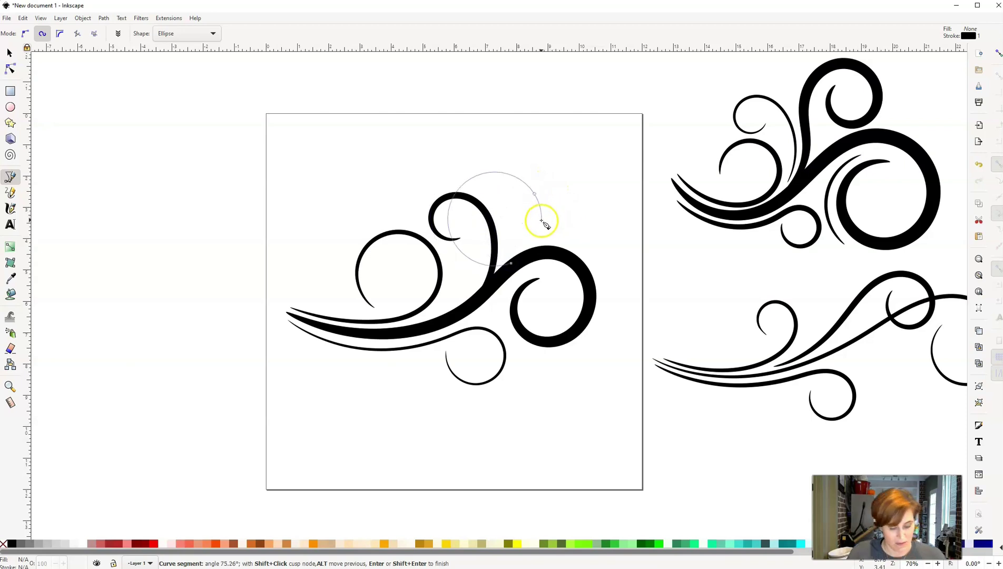
left_click(529, 219)
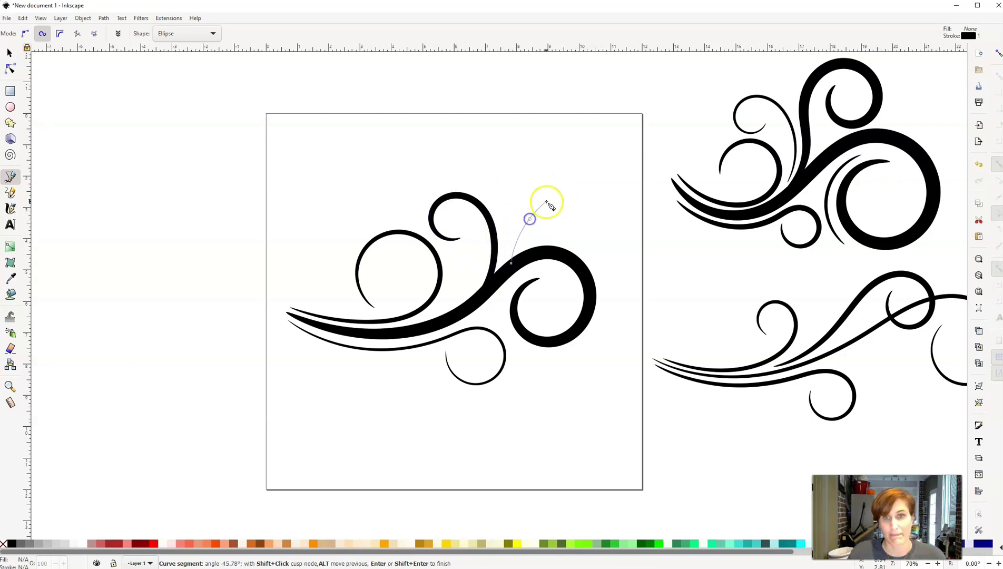
left_click(558, 201)
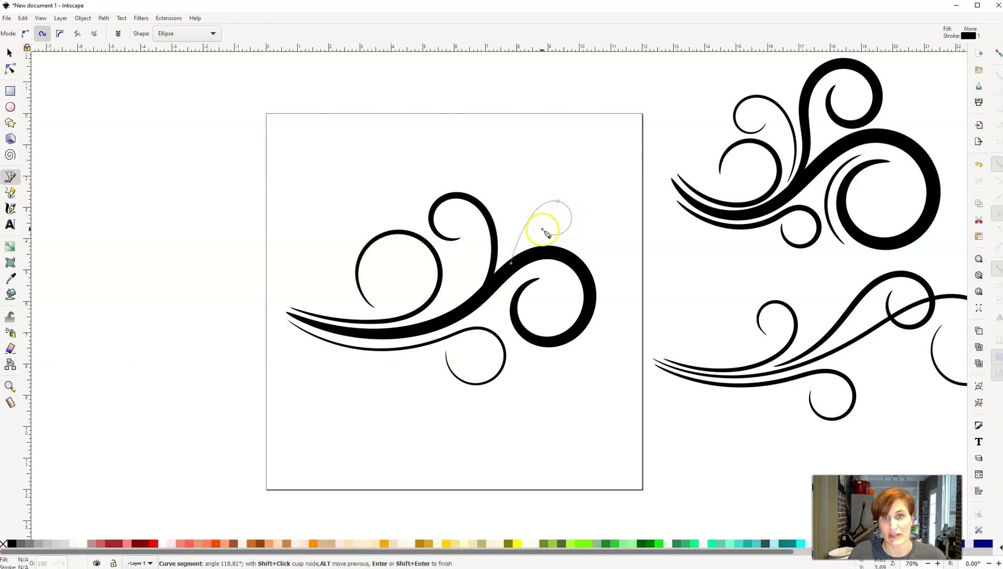
left_click(544, 225)
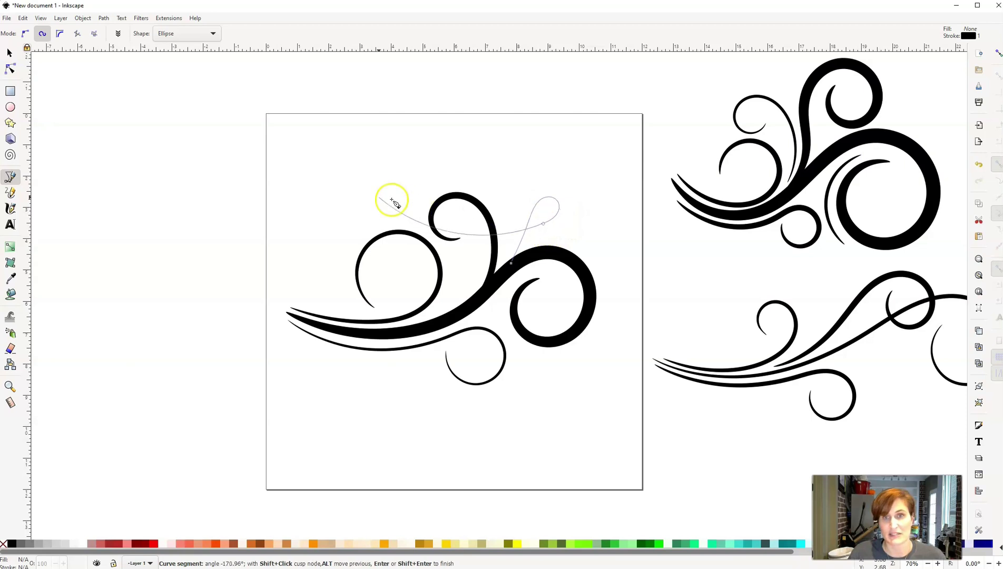
left_click(8, 53)
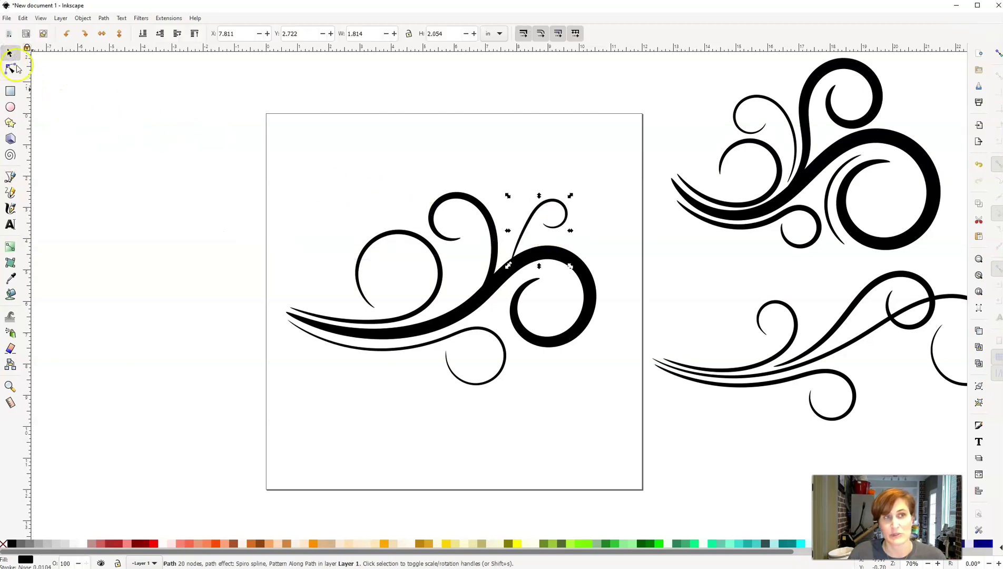
Adjust the curl's nodes, then rotate it about 6° so its hook sits just above the spiral.
left_click(10, 69)
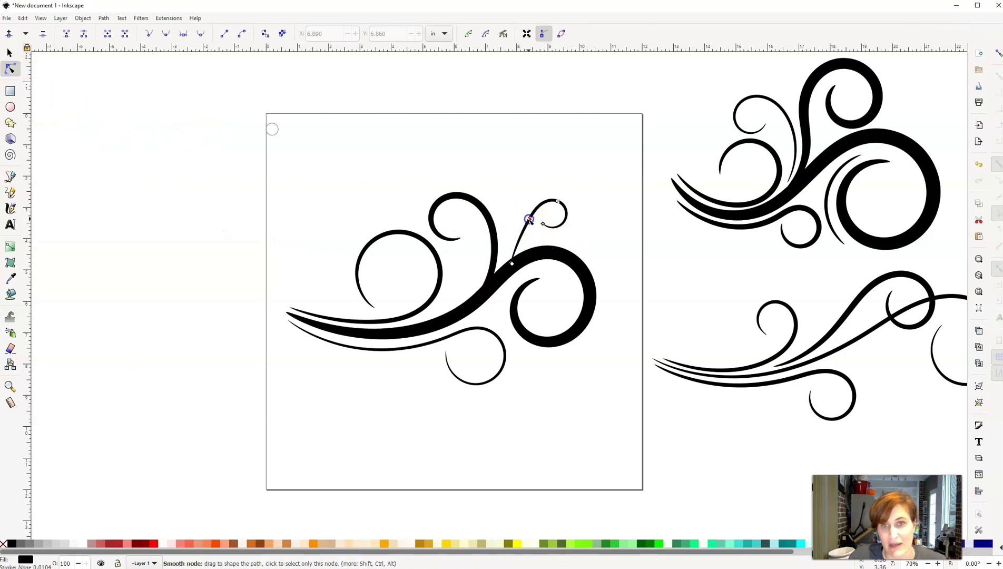
left_click_drag(529, 218, 521, 222)
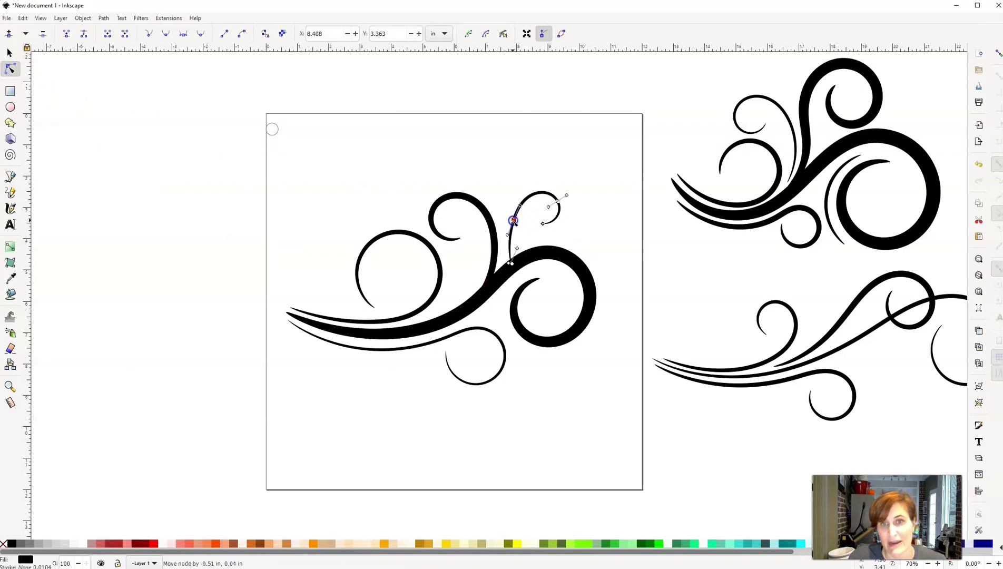
left_click(511, 264)
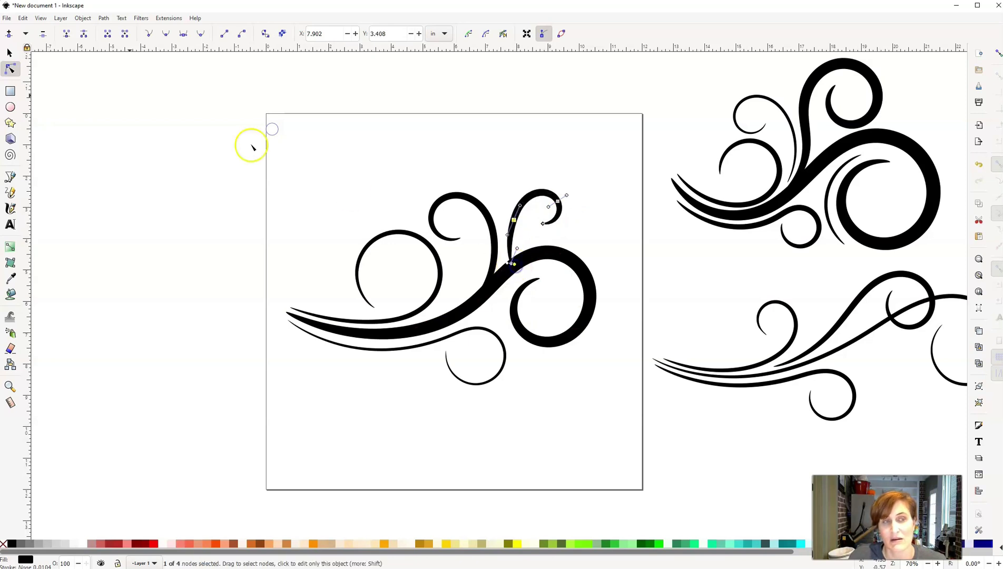
left_click(9, 53)
left_click(557, 198)
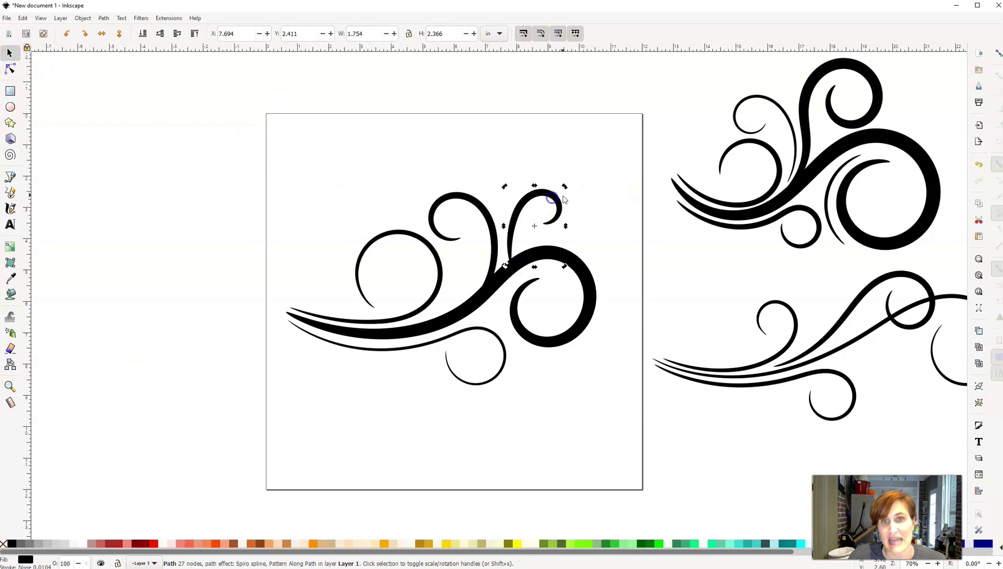
left_click_drag(566, 187, 555, 210)
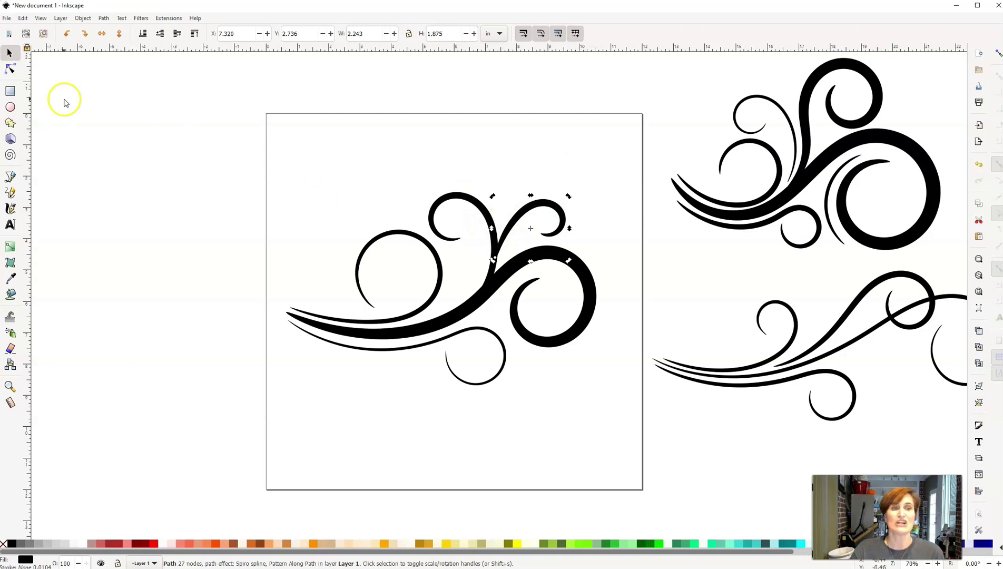
left_click(305, 164)
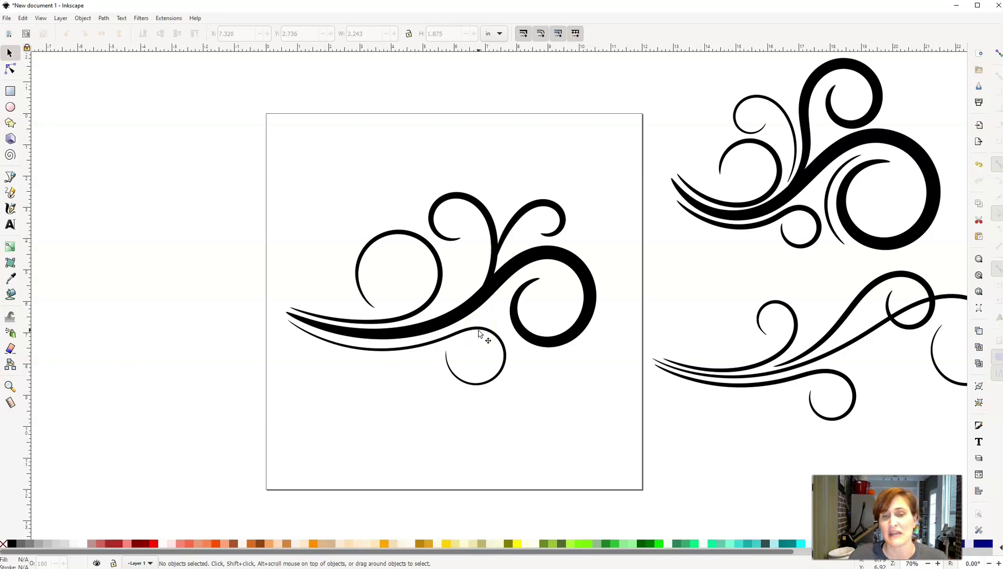
left_click(476, 307)
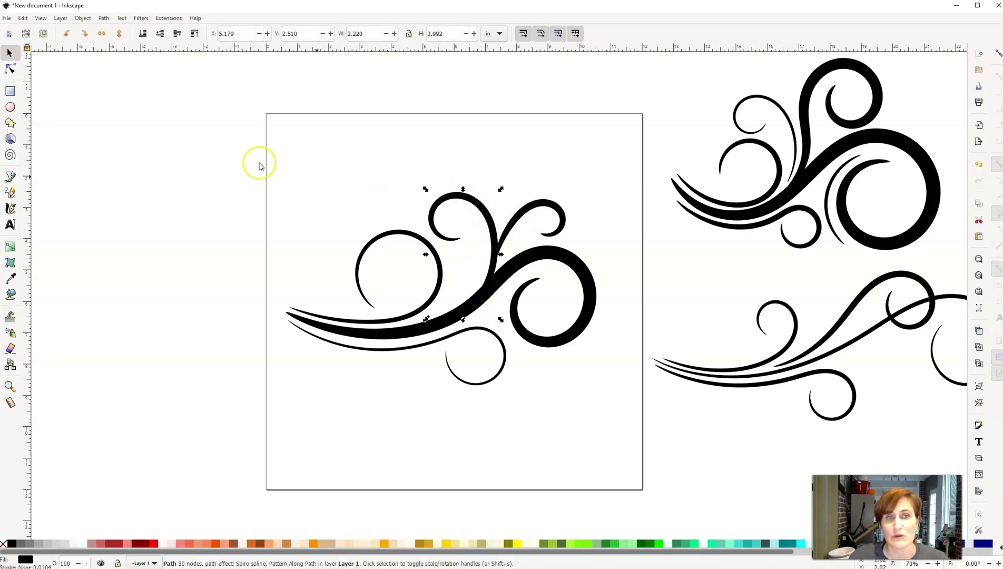
left_click(11, 67)
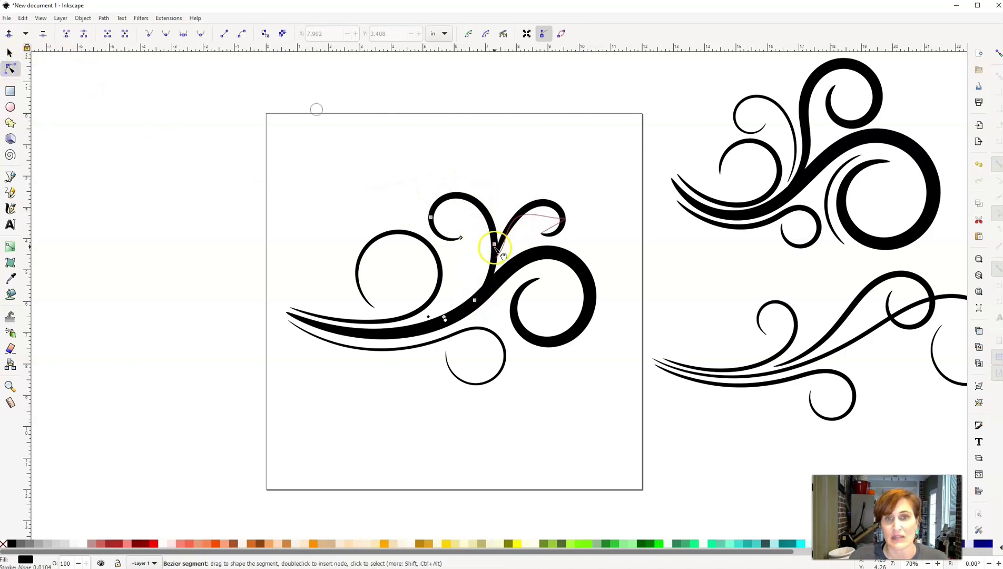
left_click(9, 52)
Select all the swirl strokes and convert them to filled outlines with Stroke to Path.
left_click_drag(265, 146, 621, 430)
left_click(104, 18)
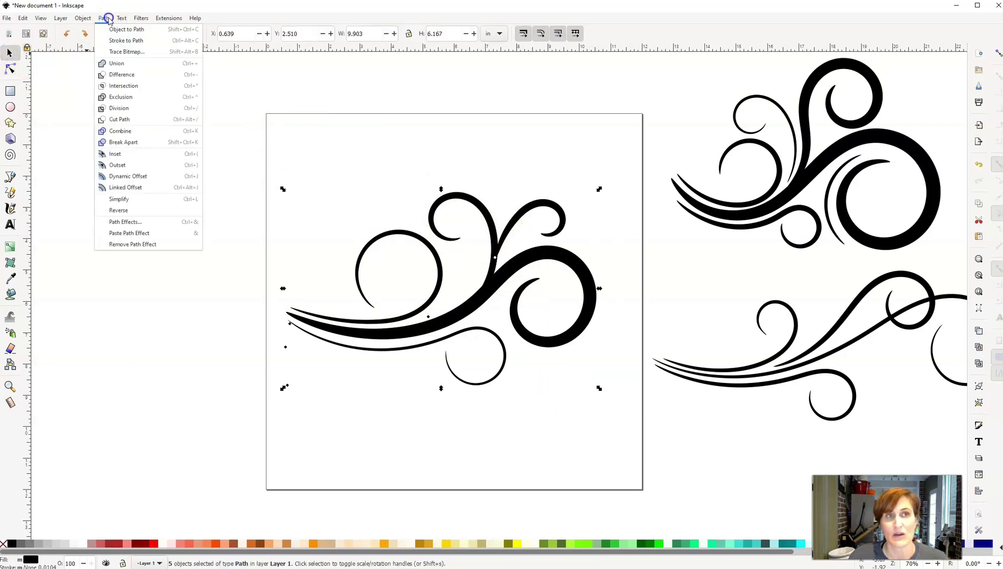
left_click(120, 37)
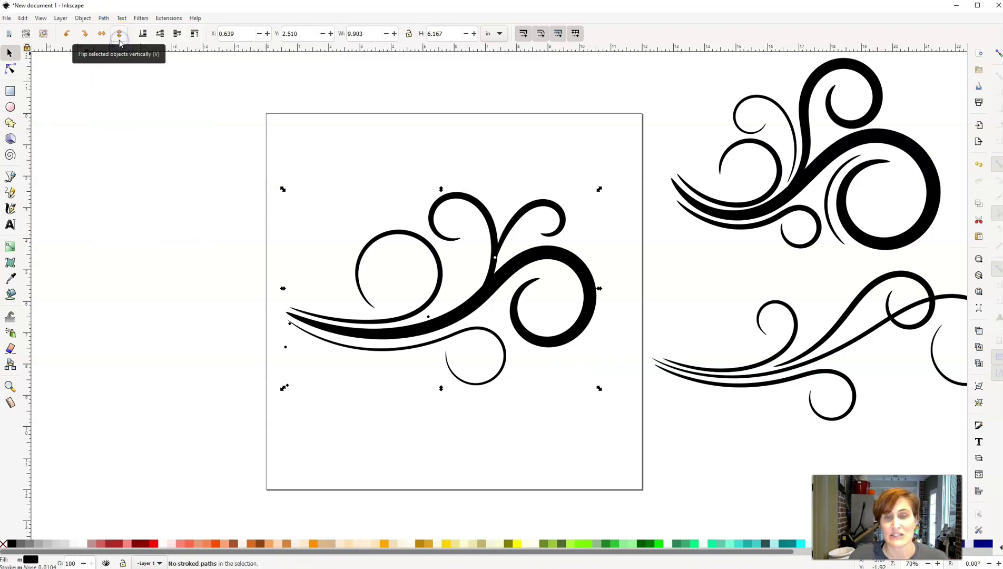
left_click(581, 225)
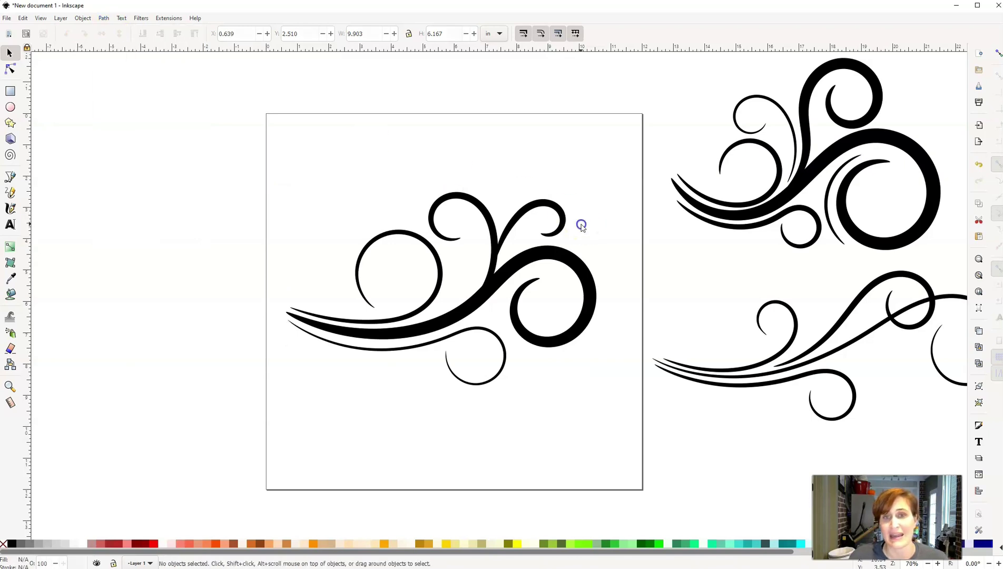
left_click(559, 211)
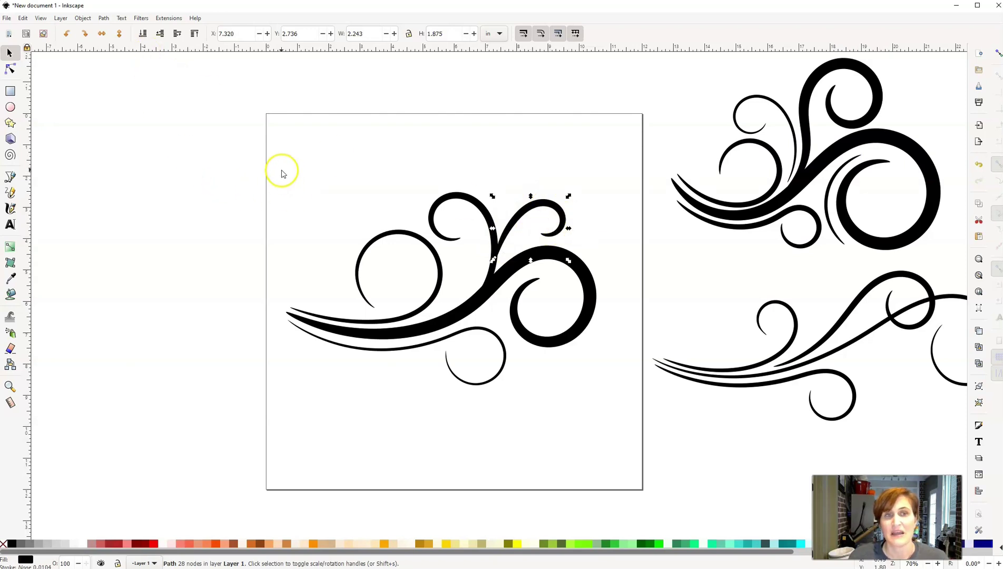
Reselect the five swirl paths and union them into one 143-node path.
left_click_drag(282, 171, 621, 433)
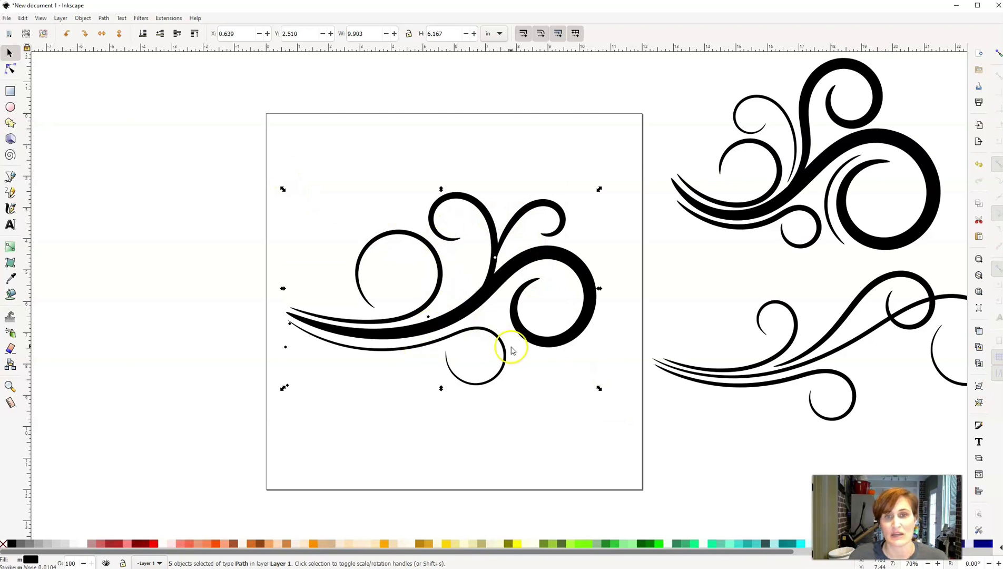
left_click(103, 19)
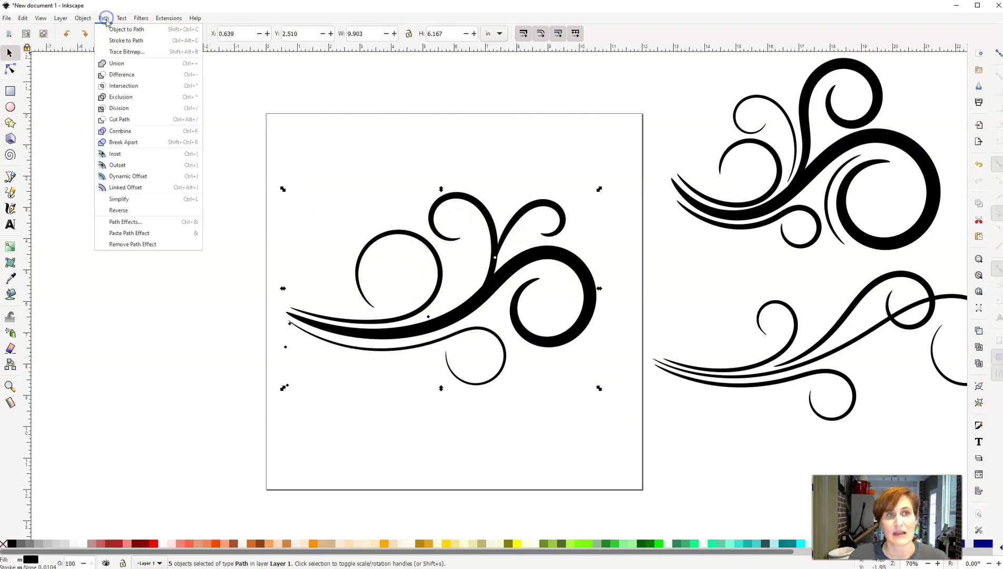
left_click(124, 65)
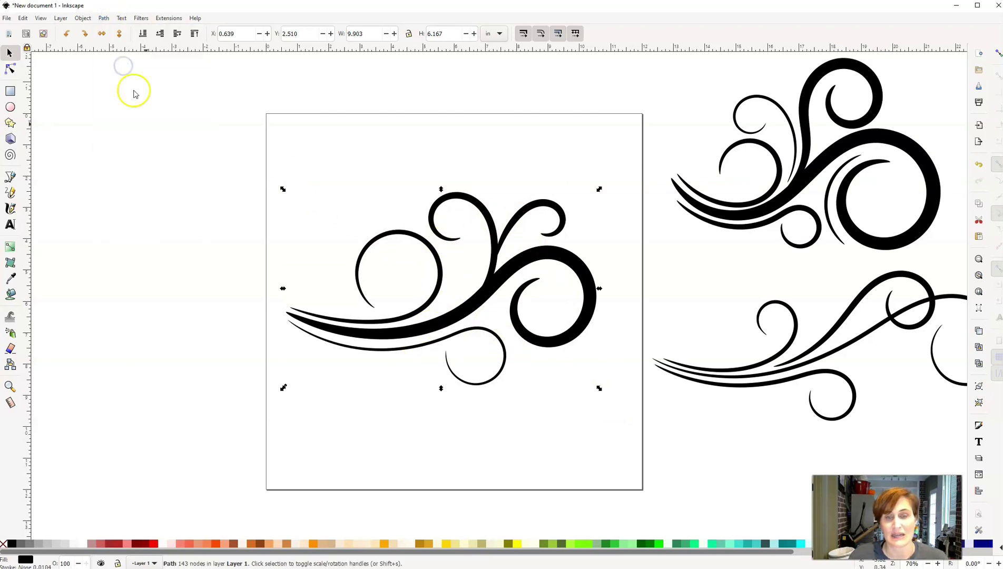
Move the merged flourish higher and drag both sample swirls from the right onto the page.
left_click_drag(489, 294, 504, 228)
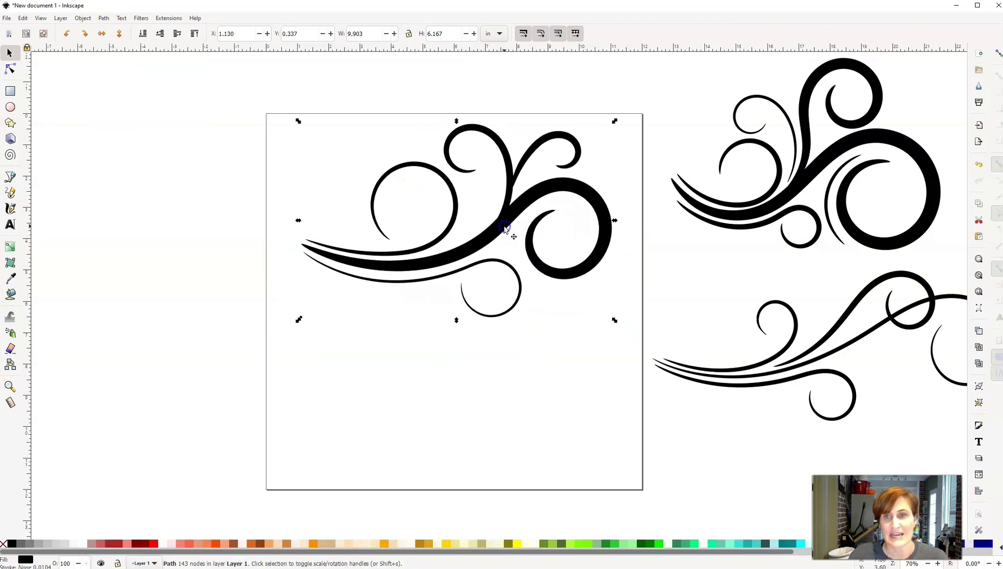
left_click_drag(804, 172, 485, 414)
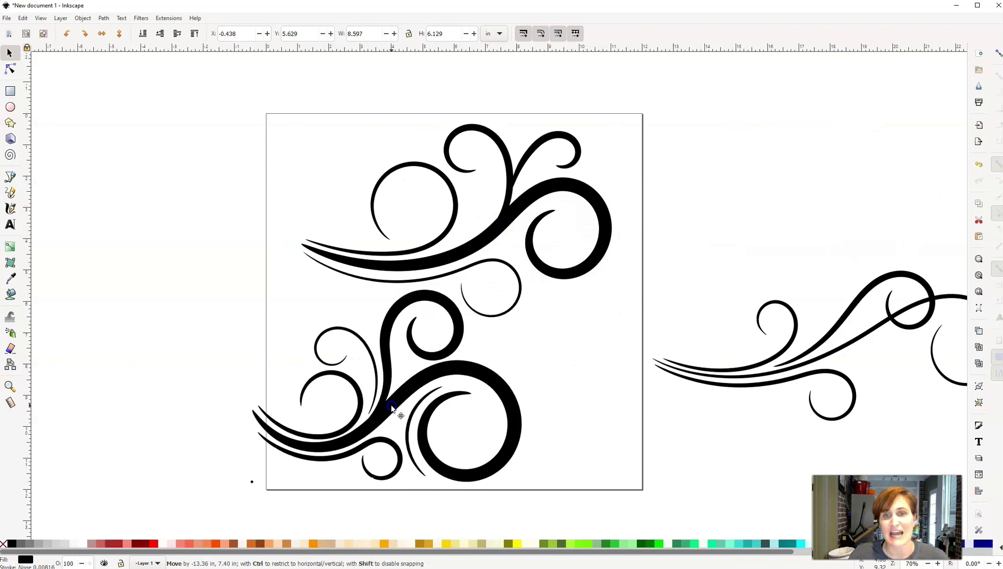
left_click_drag(391, 408, 384, 404)
left_click_drag(798, 362, 636, 346)
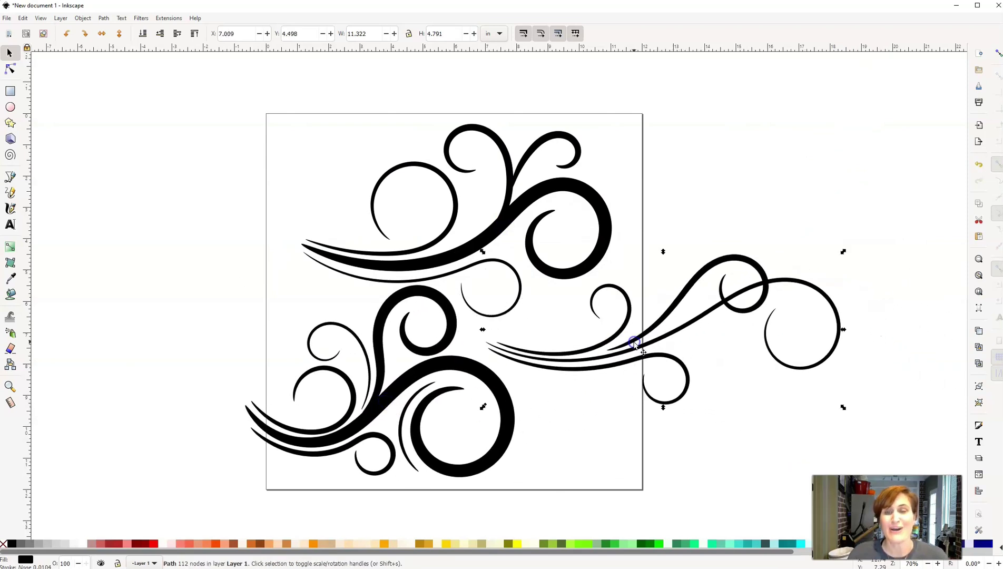